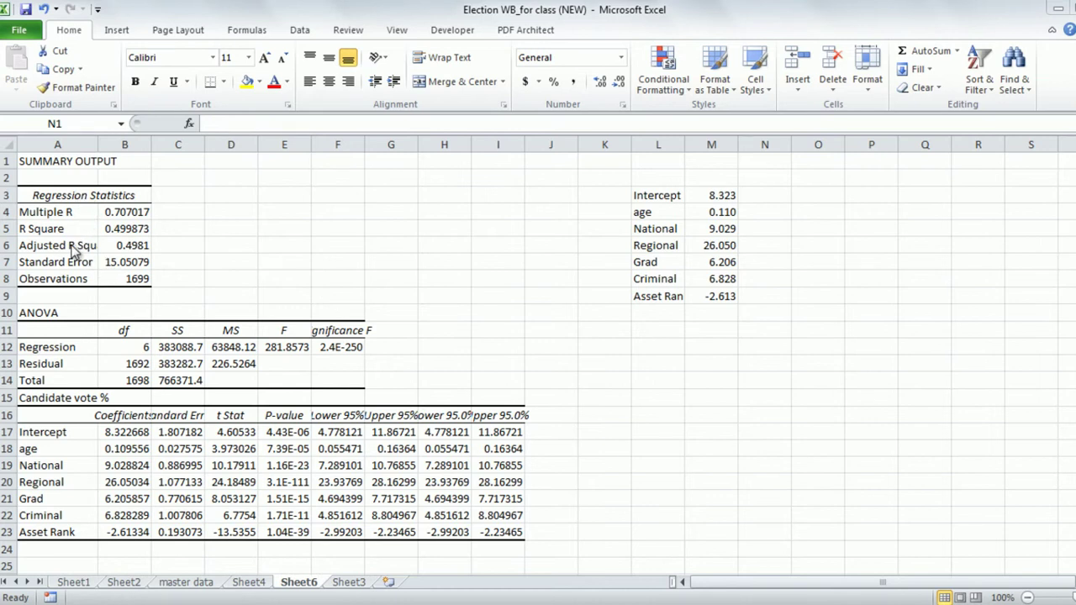
key(ctrl+space)
key(shift+Right)
key(shift+Right)
key(shift+Right)
Review the Adjusted R Square label, the dependent variable Candidate vote %, and the predictors from age through Asset Rank in the regression output
click(72, 244)
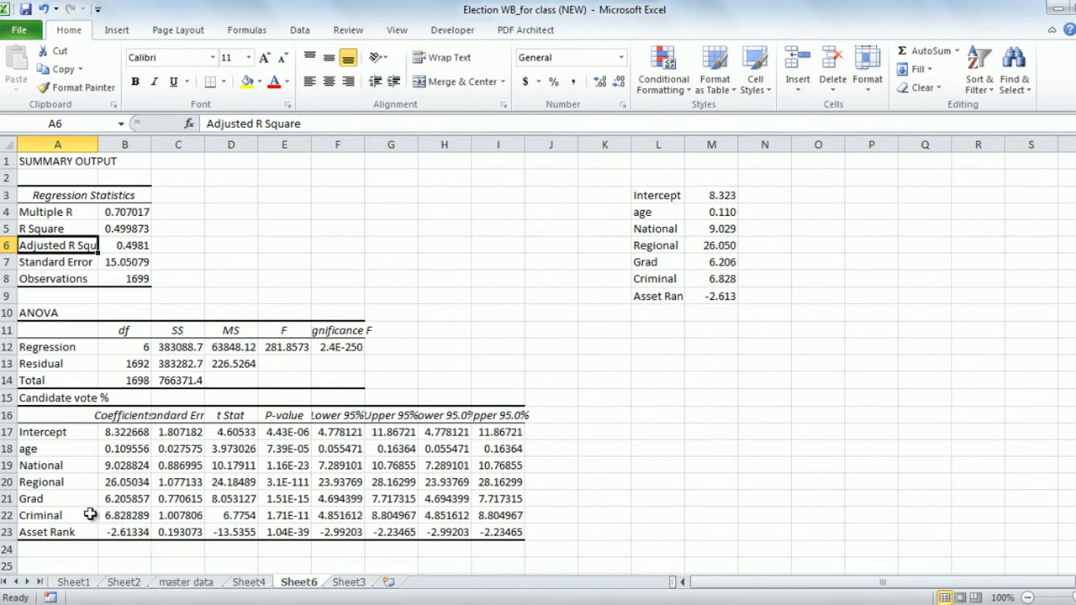
click(54, 400)
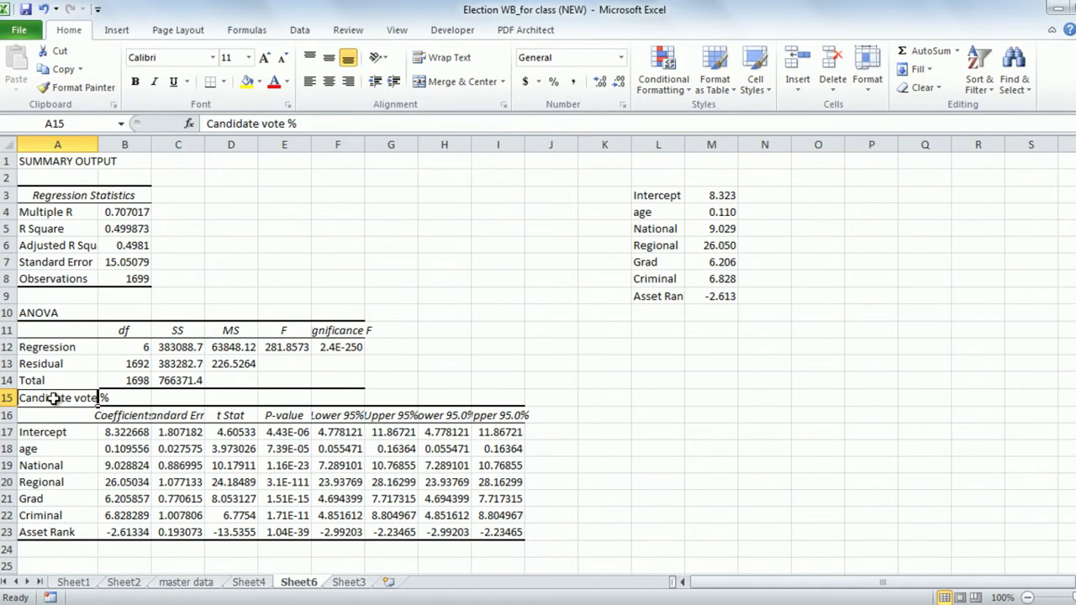
click(57, 452)
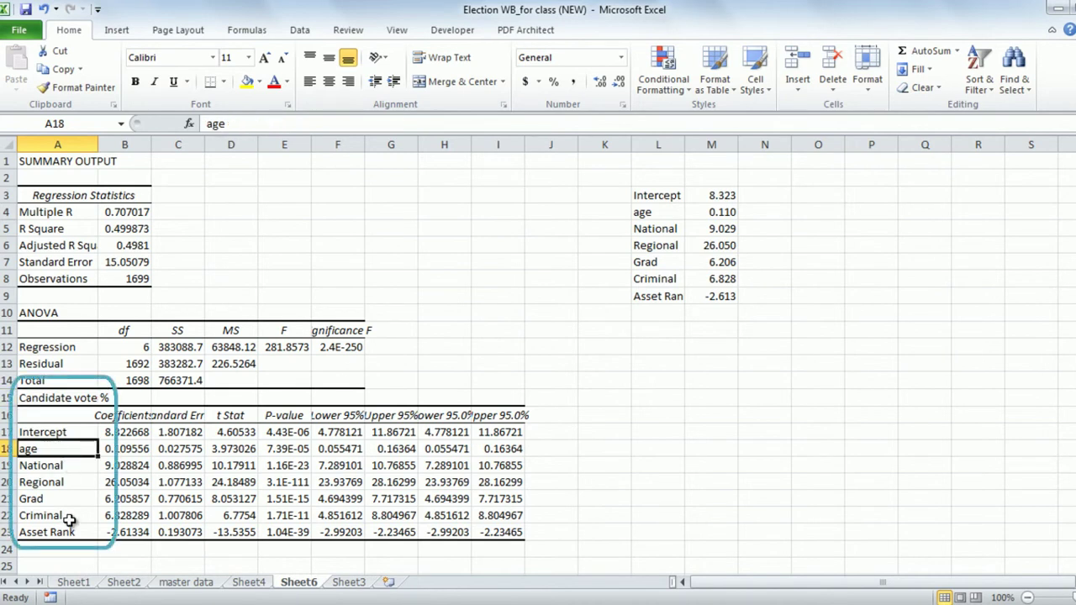
click(59, 467)
click(60, 481)
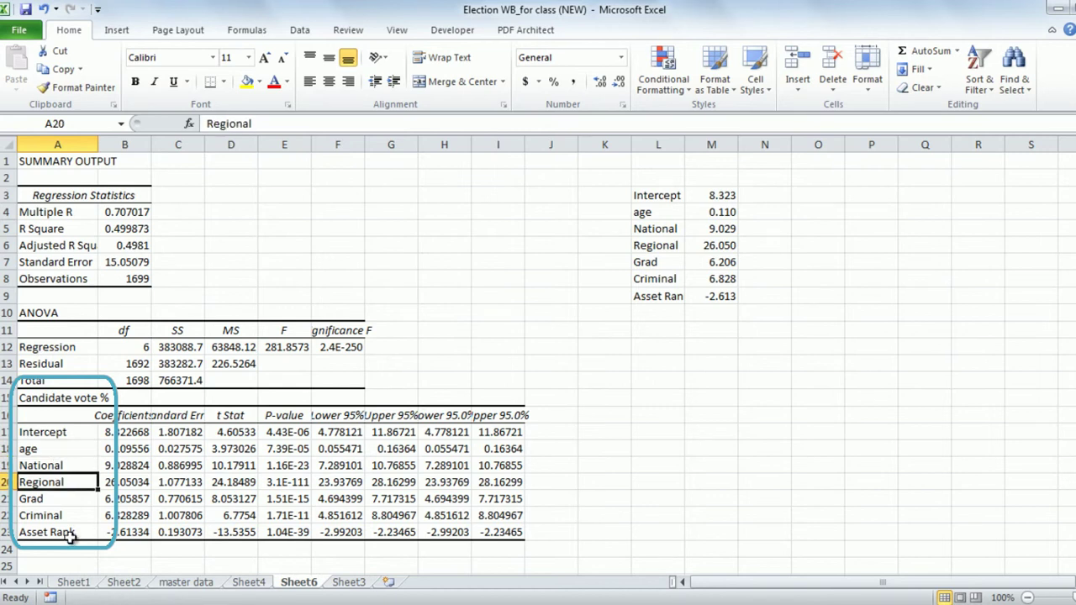
click(59, 501)
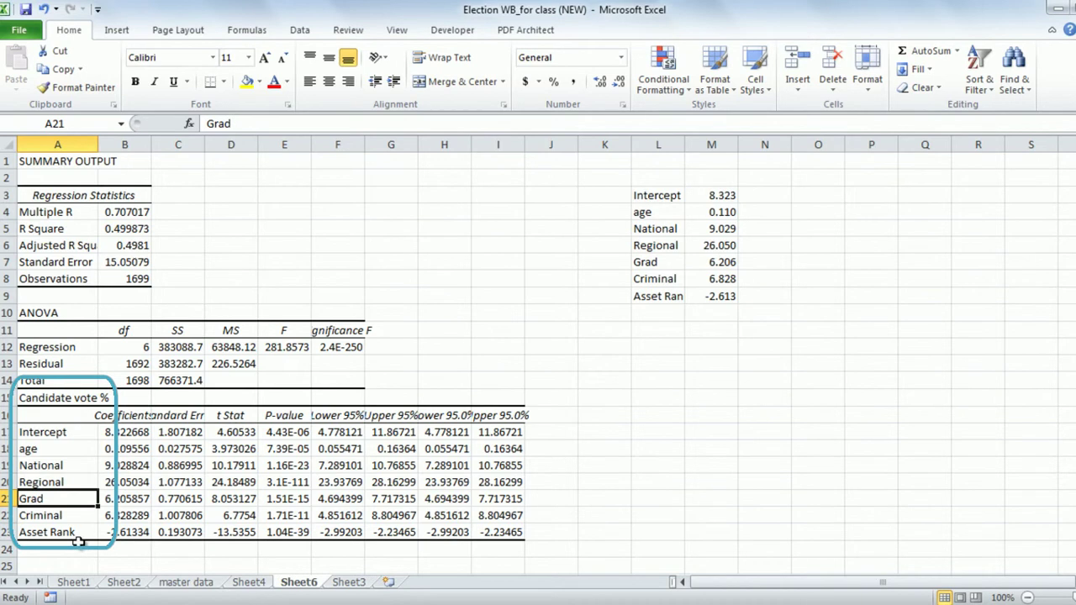
click(60, 518)
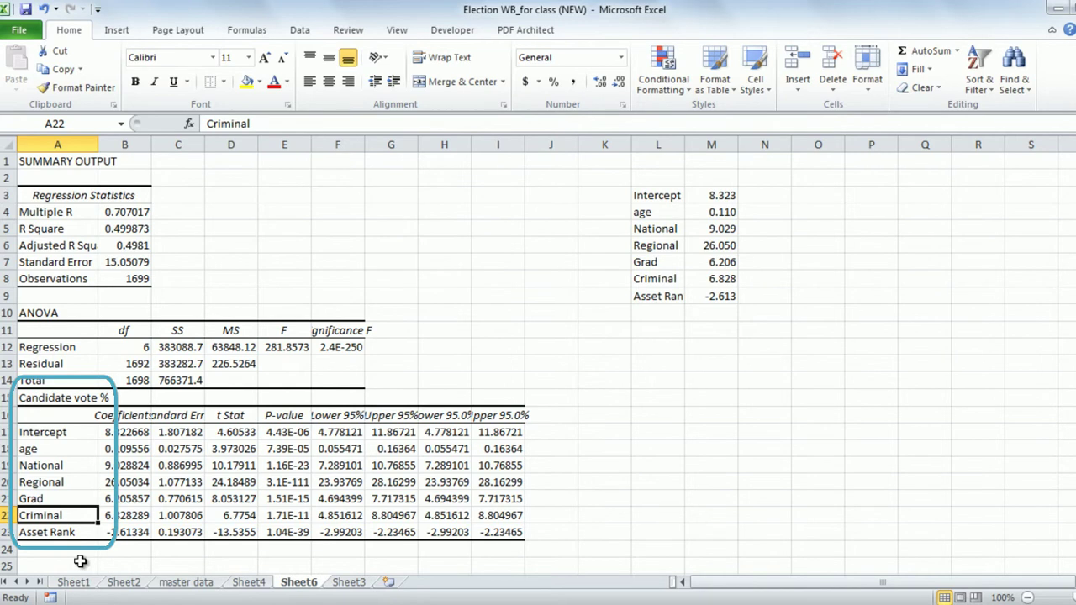
click(67, 534)
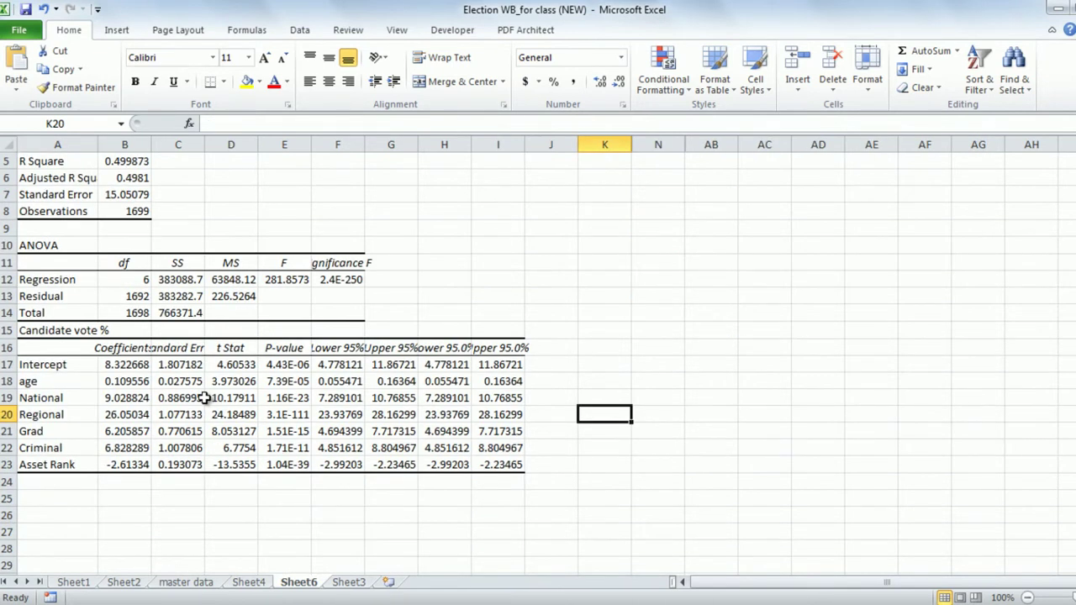
Examine the general multiple regression equation beside the output and the Adjusted R Square value in B6
drag(1074, 244, 1074, 225)
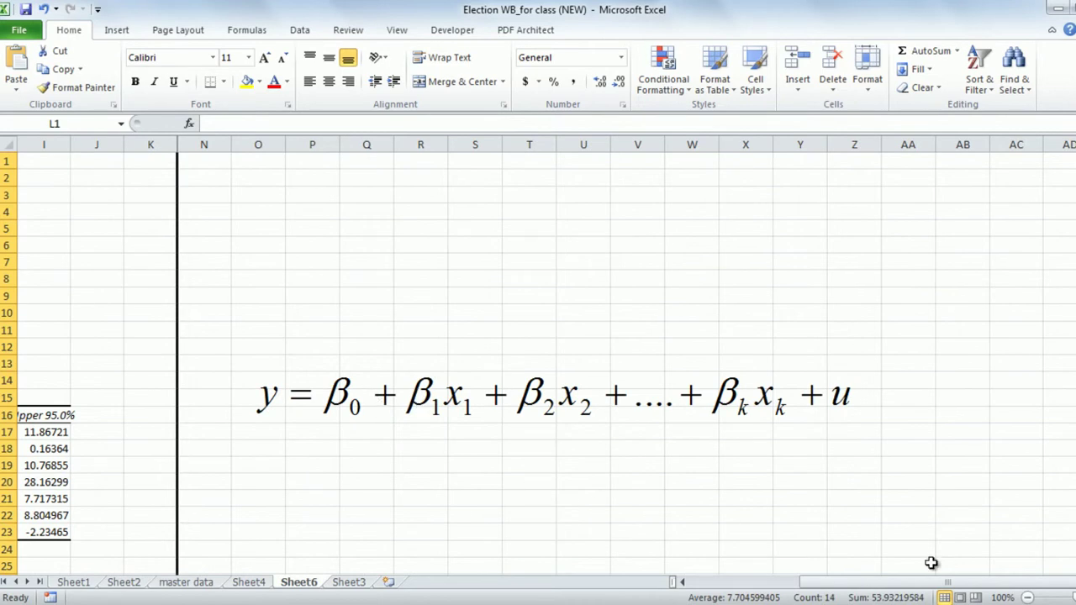
drag(922, 584, 809, 586)
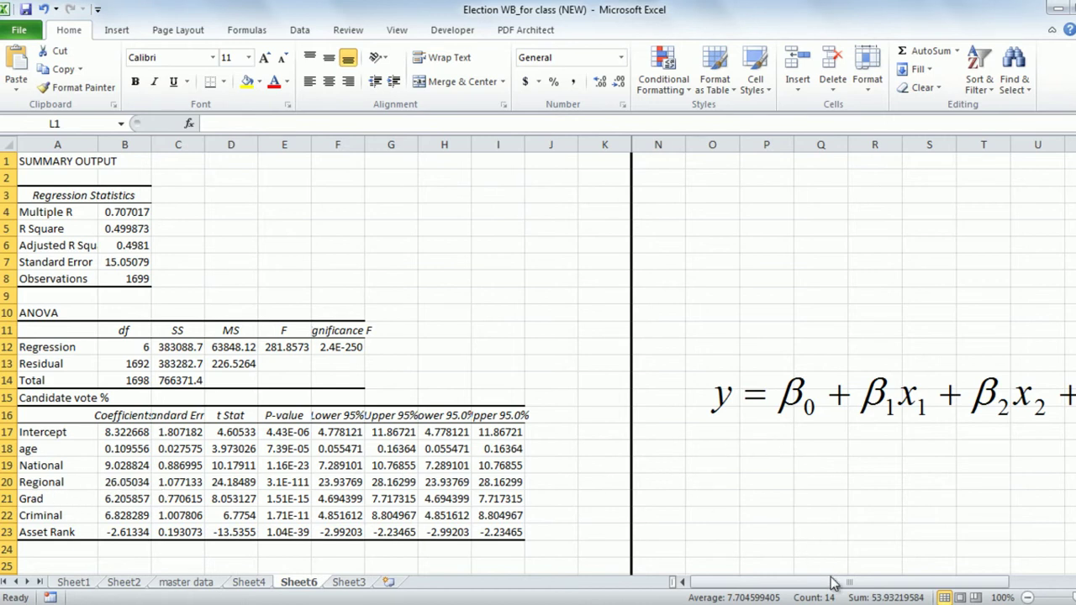
mouse_move(836, 584)
mouse_down()
mouse_move(910, 586)
mouse_move(837, 586)
mouse_up()
click(55, 246)
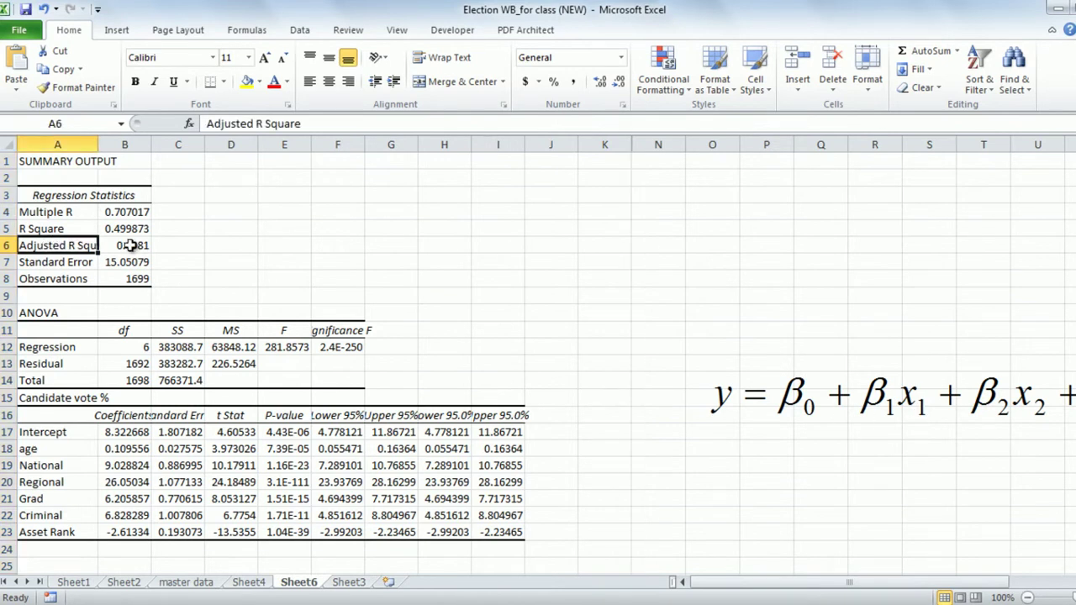
click(133, 245)
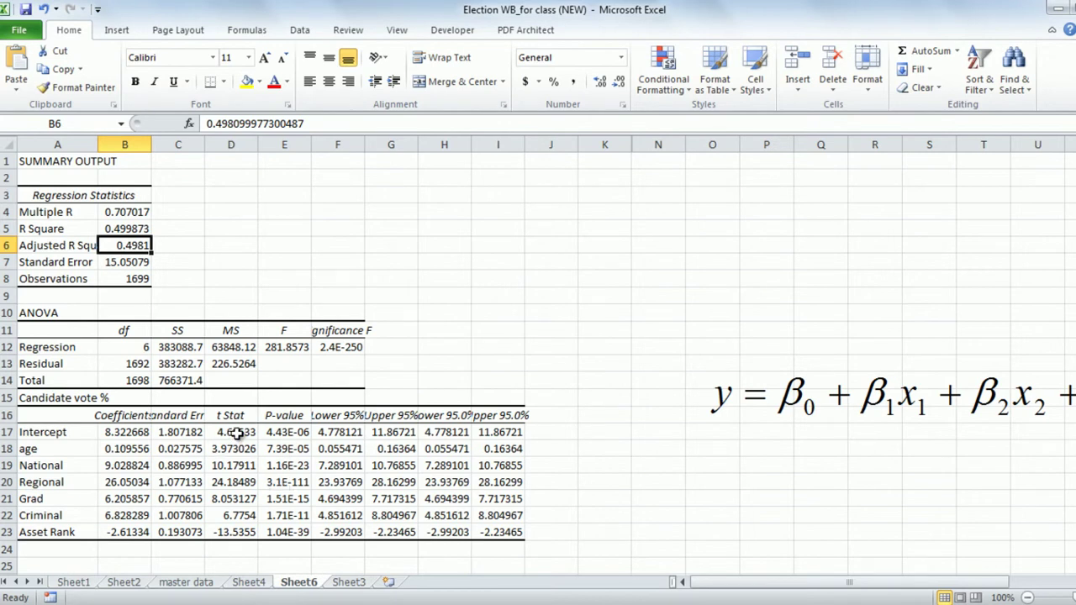
Calculate the t statistics in K17:K23 by dividing each coefficient by its standard error, filling =B17/C17 down to the Asset Rank row
click(595, 429)
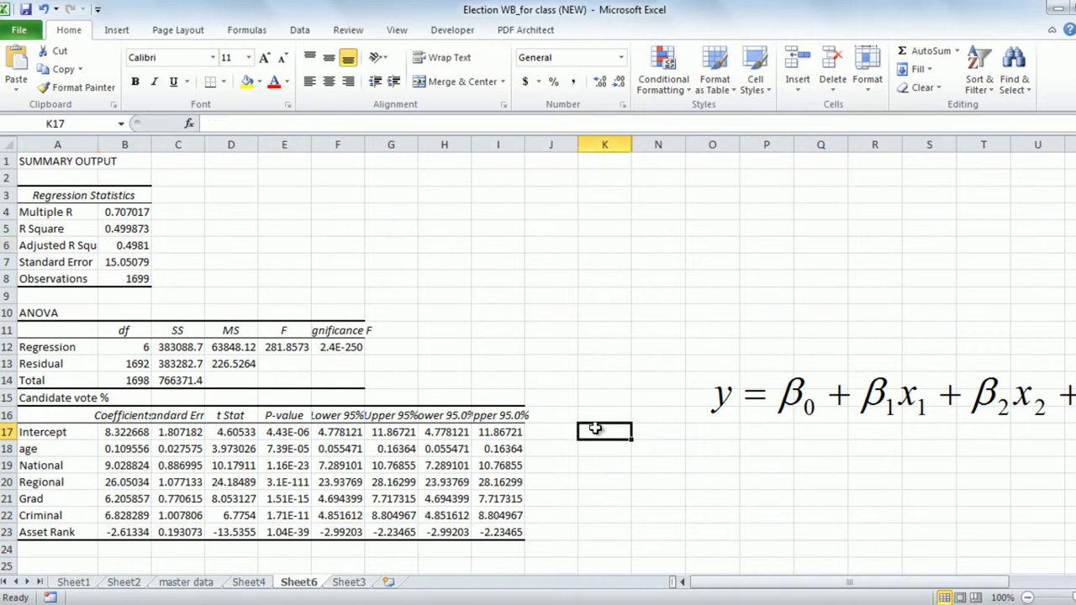
text(=)
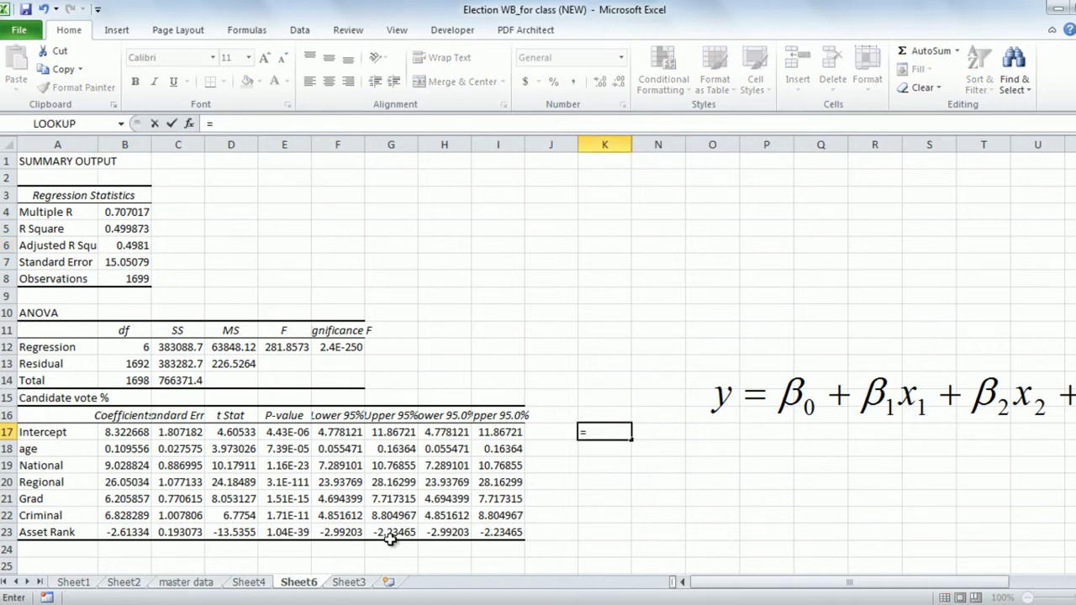
click(114, 434)
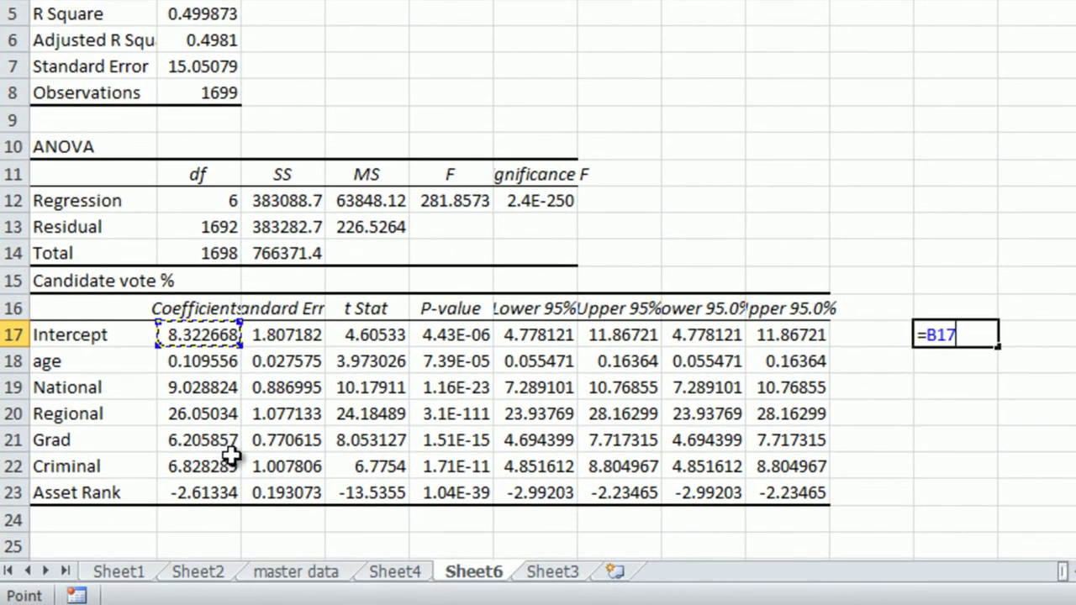
text(/)
click(278, 335)
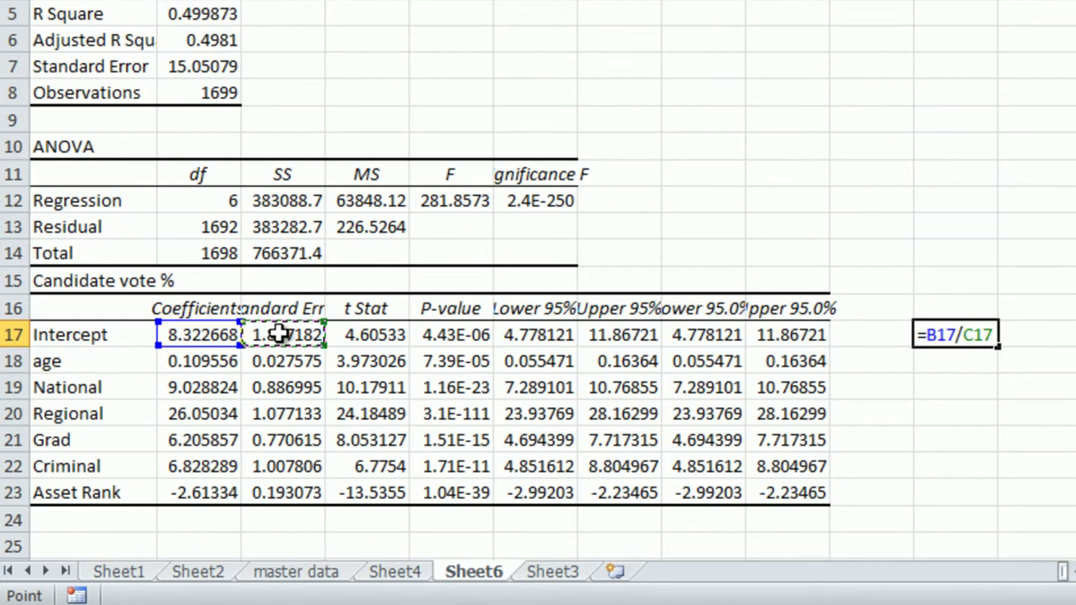
key(Return)
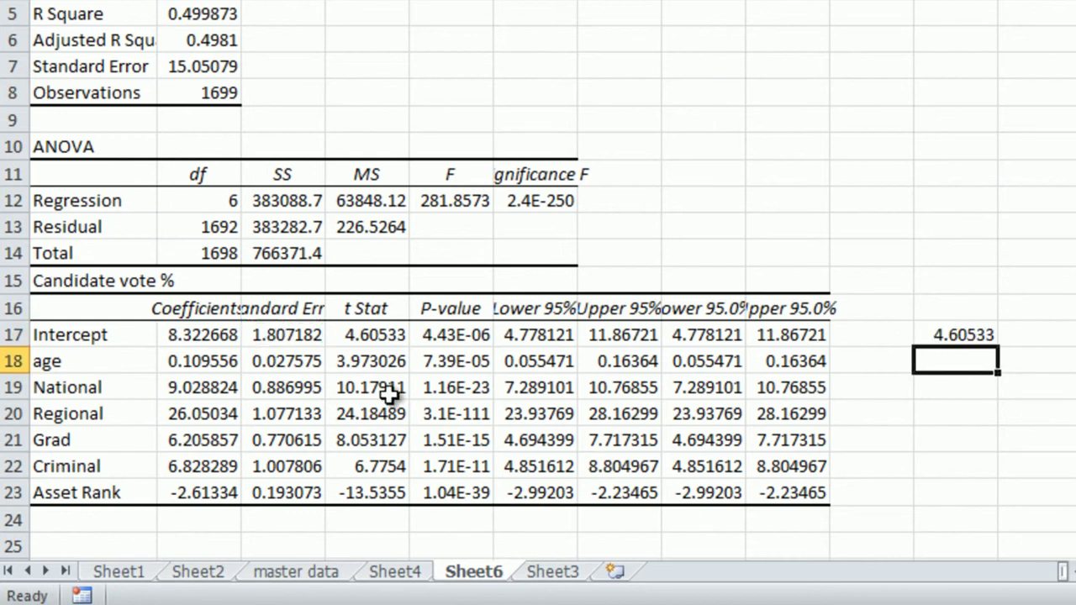
click(946, 336)
drag(997, 346, 996, 503)
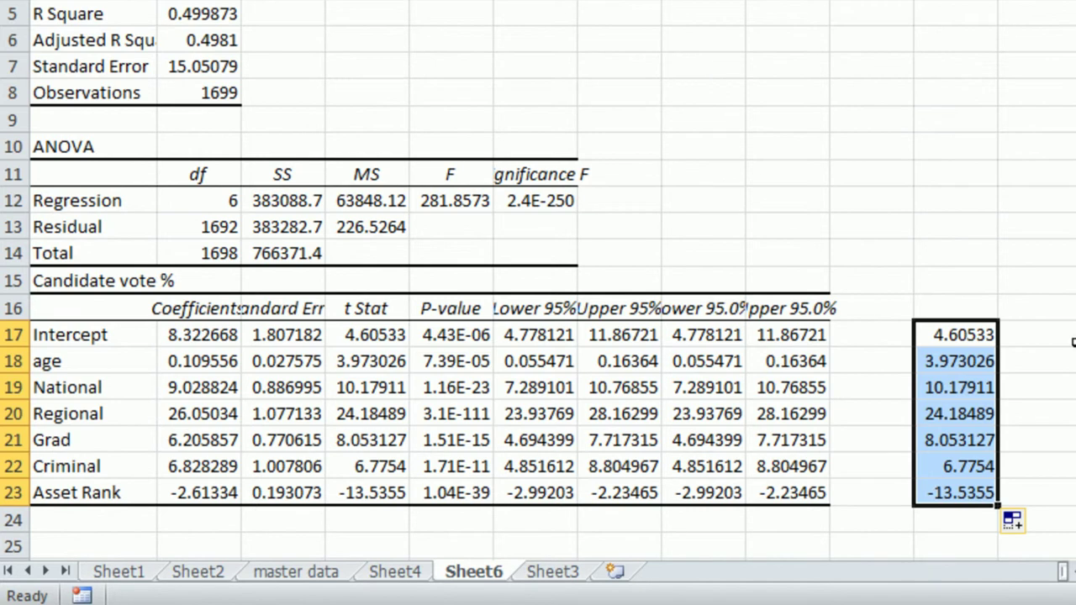
Calculate the confidence levels in N17:N23 as one minus each P-value, filling =1-E17 down to the Asset Rank row
click(1063, 334)
text(=1)
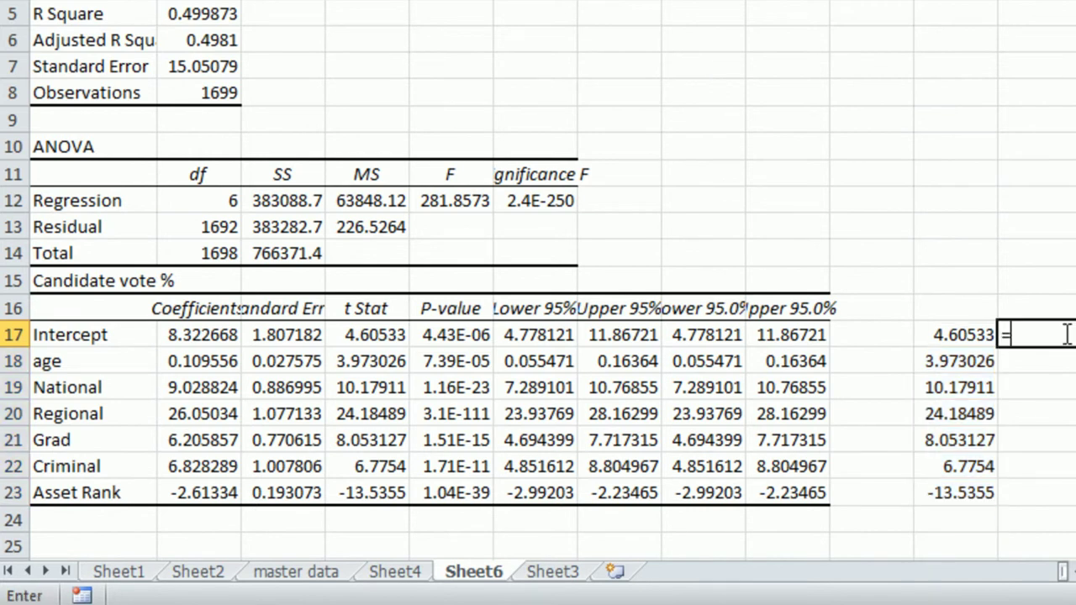
text(-)
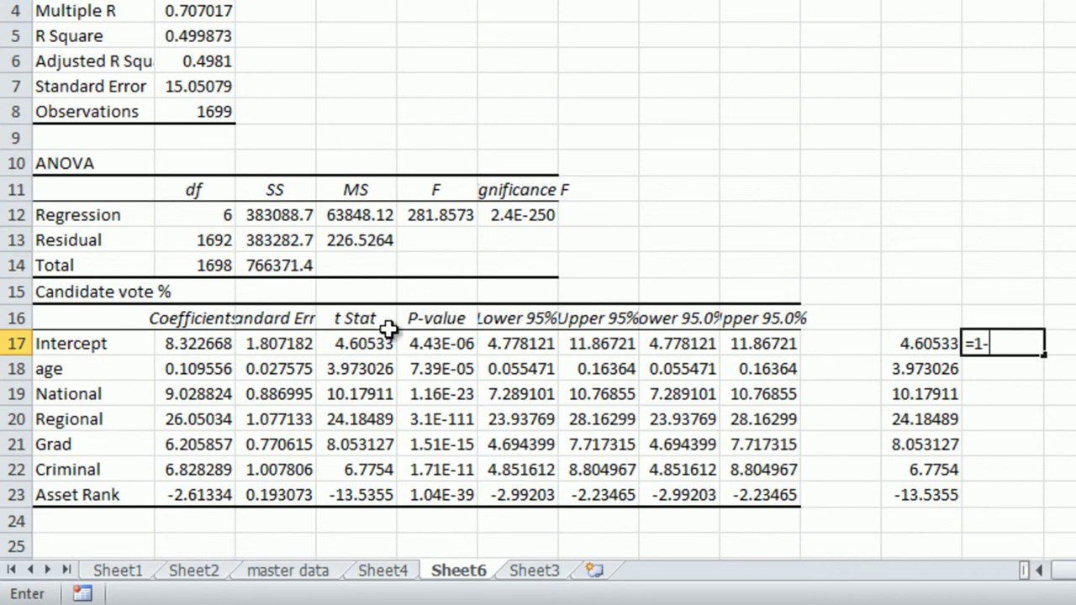
click(454, 345)
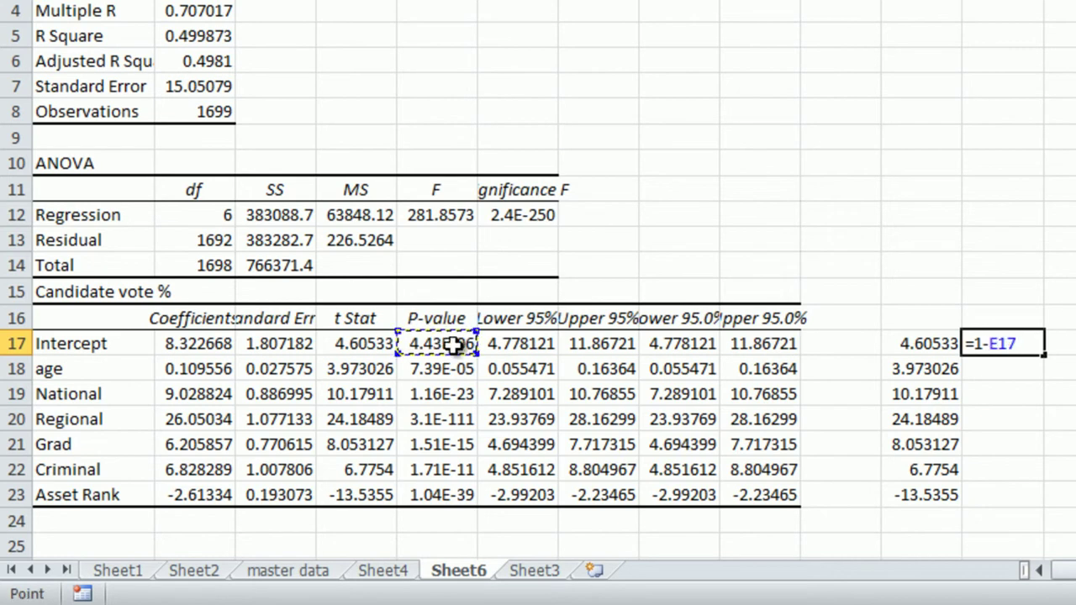
key(Return)
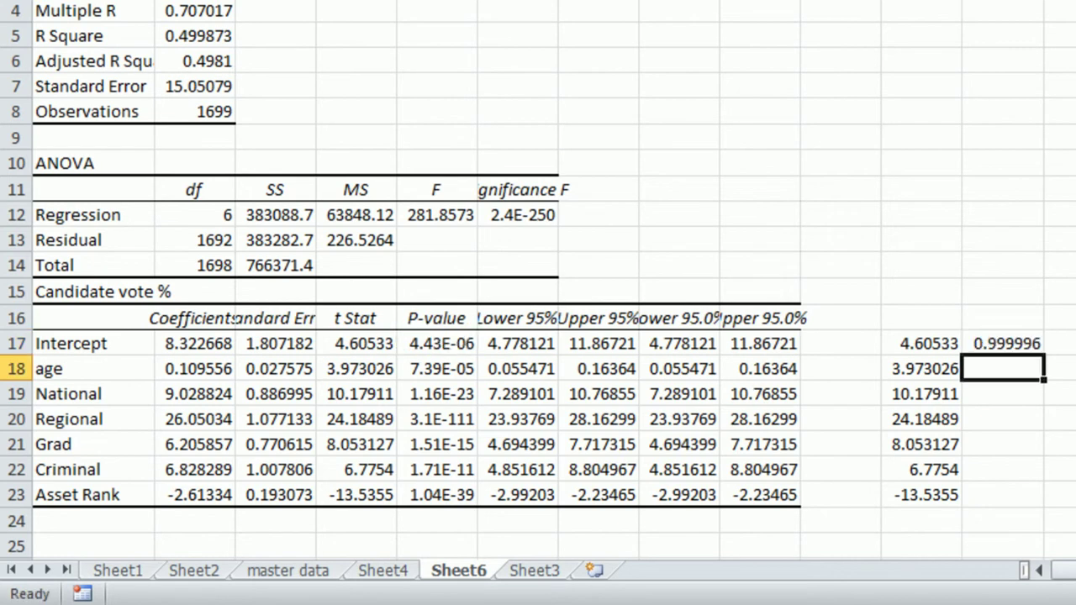
click(1013, 344)
drag(1045, 354, 1042, 503)
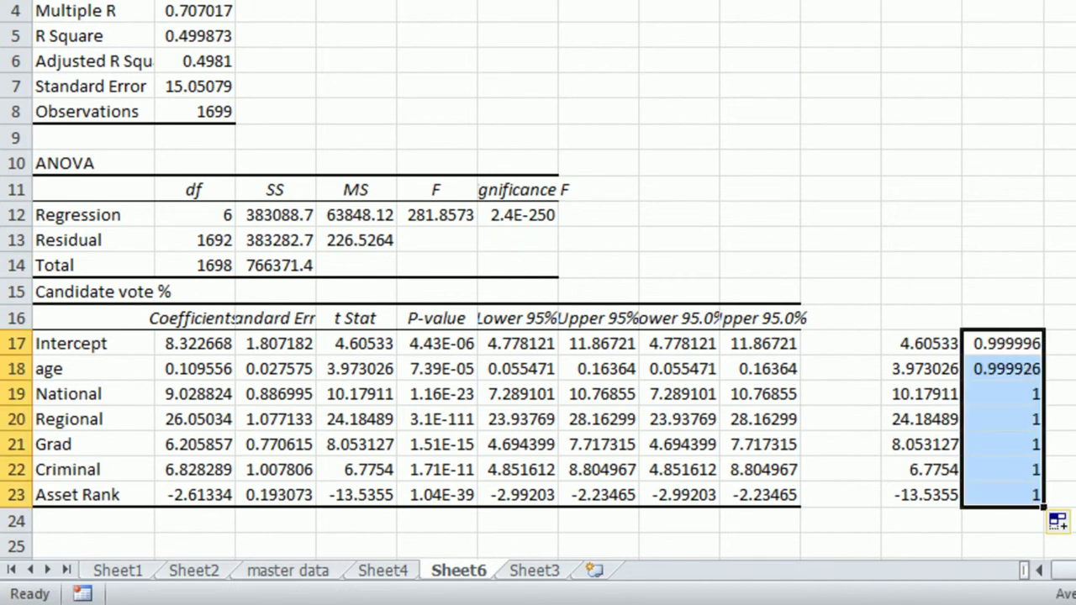
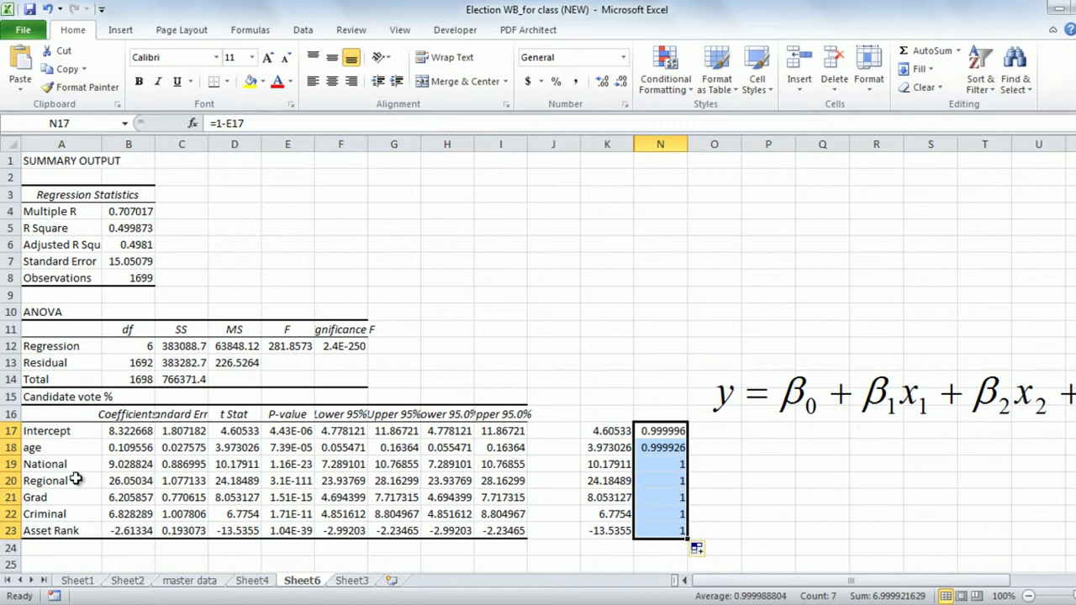
Examine the coefficients of the National, Regional, Grad, Criminal and Asset Rank variables one by one
click(129, 468)
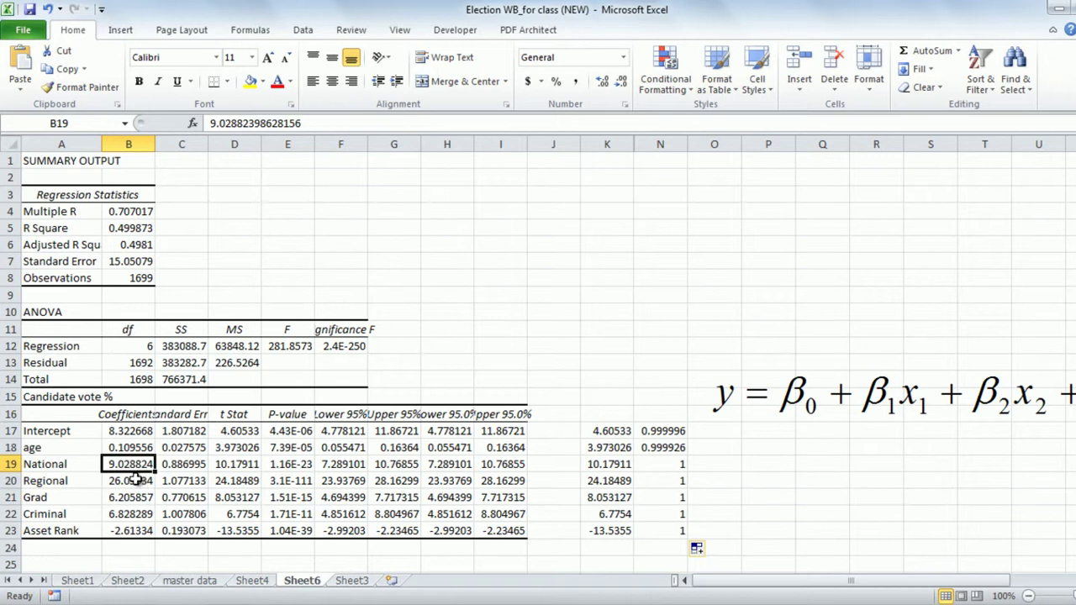
click(48, 484)
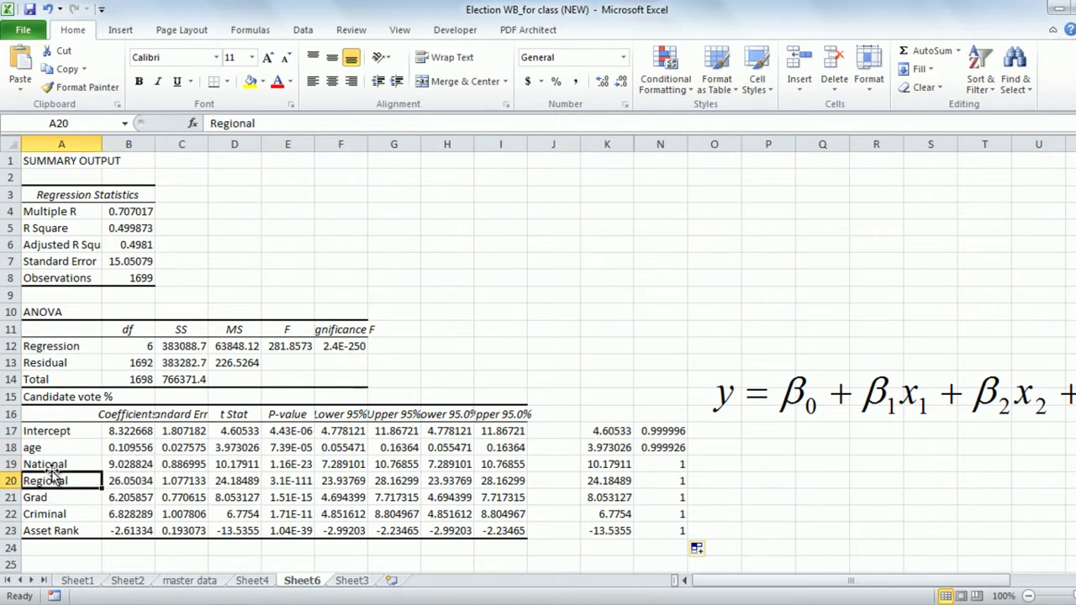
click(49, 464)
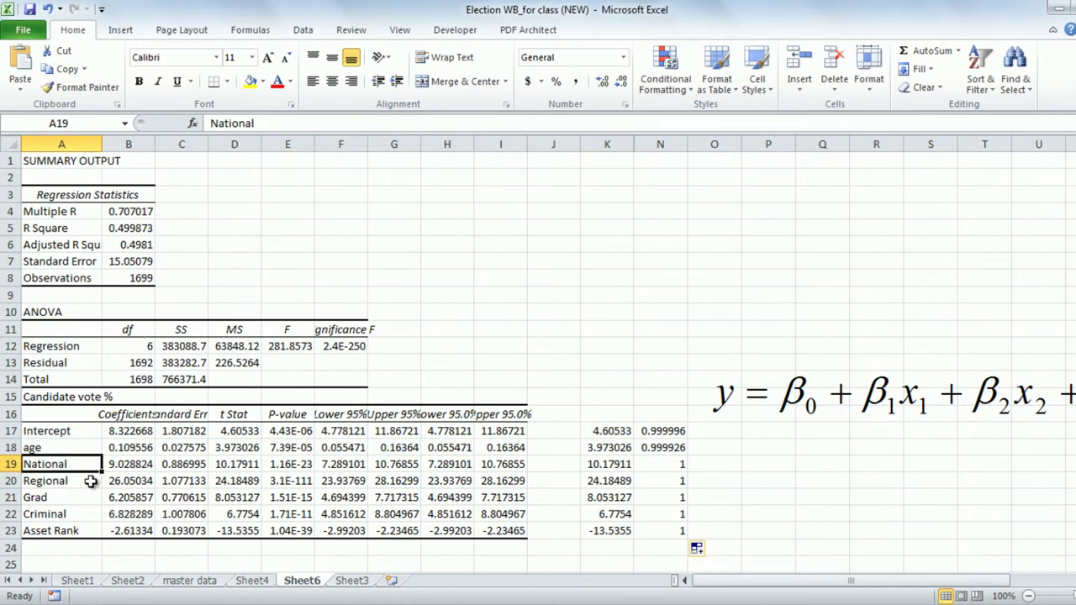
click(77, 482)
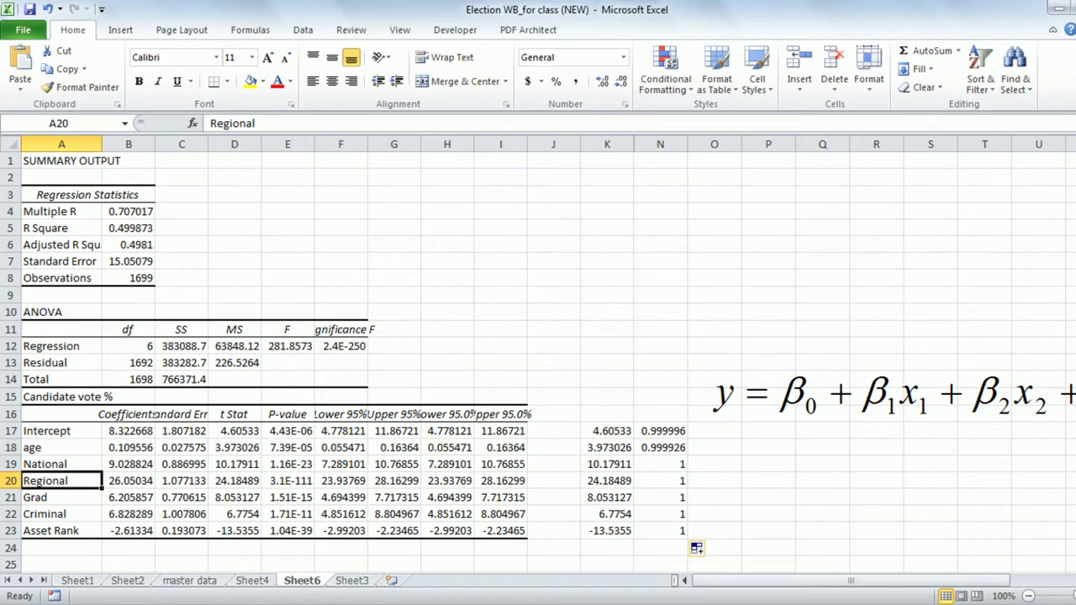
click(147, 500)
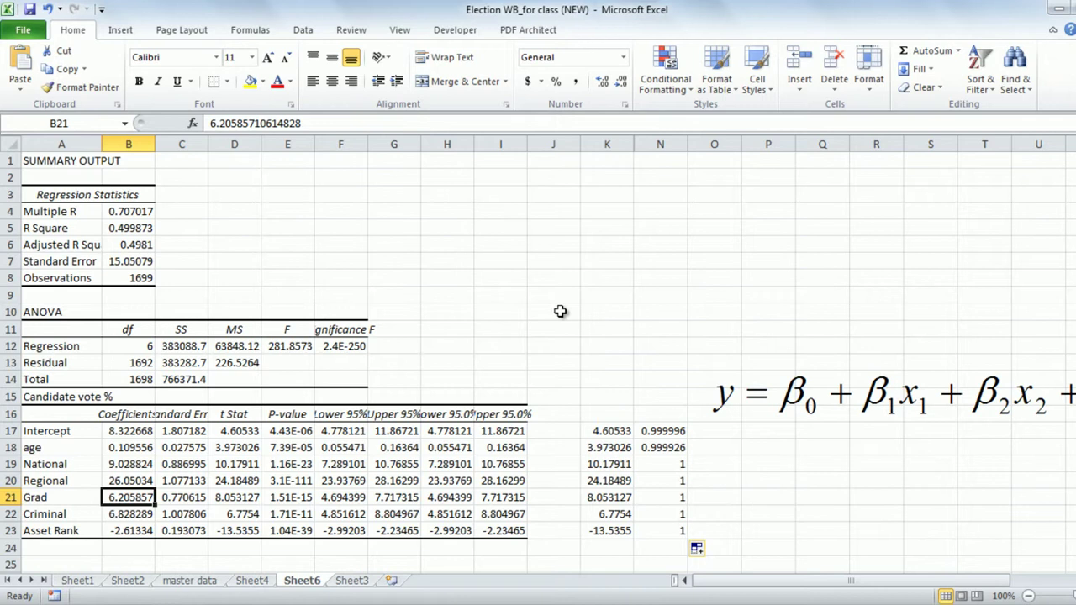
click(140, 513)
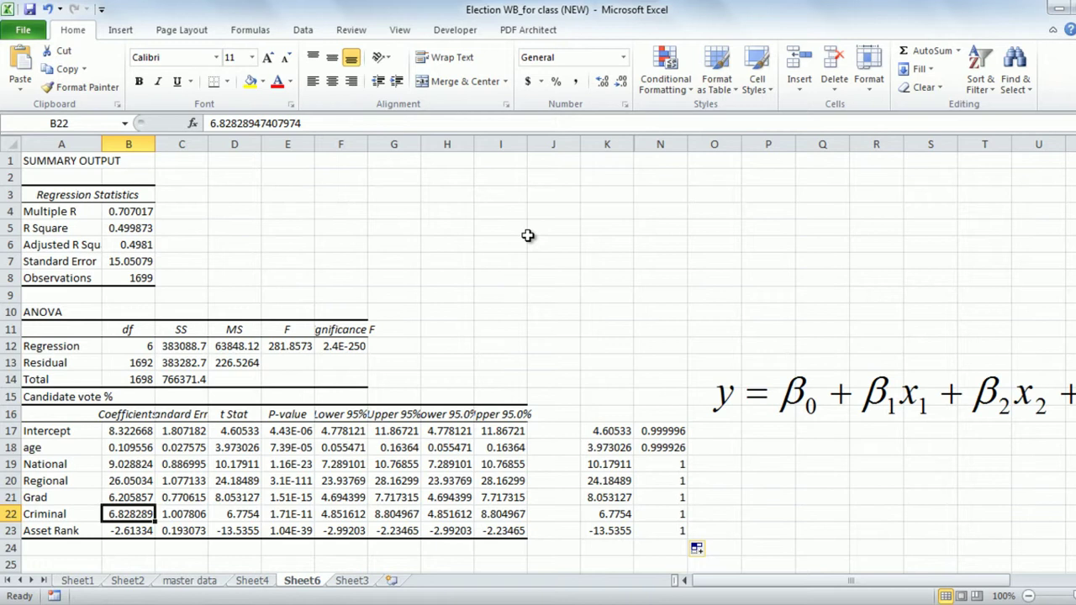
click(120, 531)
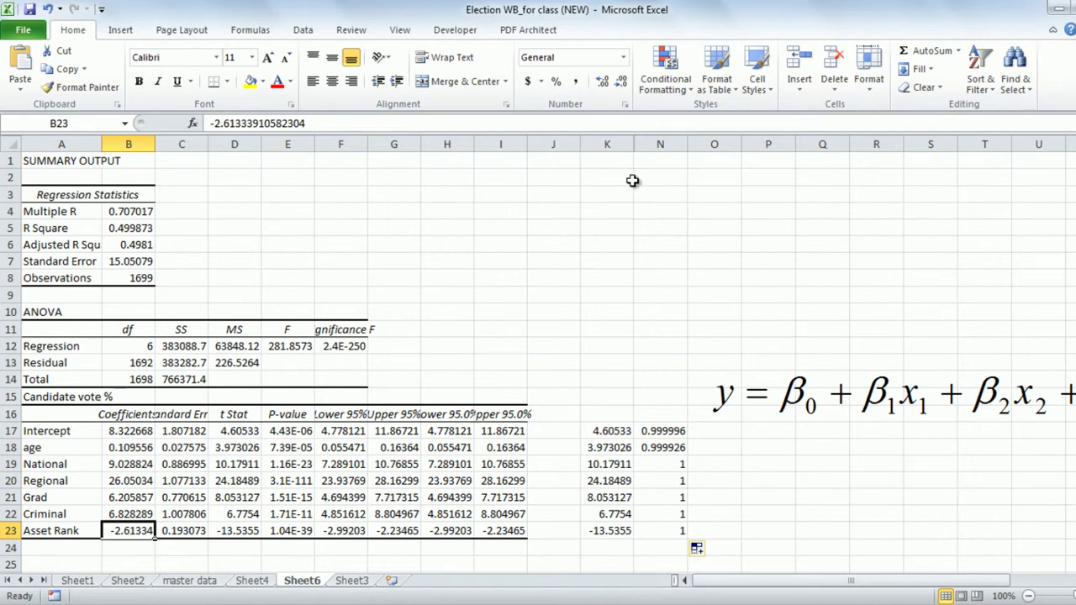
Enter the column headings A and B in cells I2 and J2
click(495, 173)
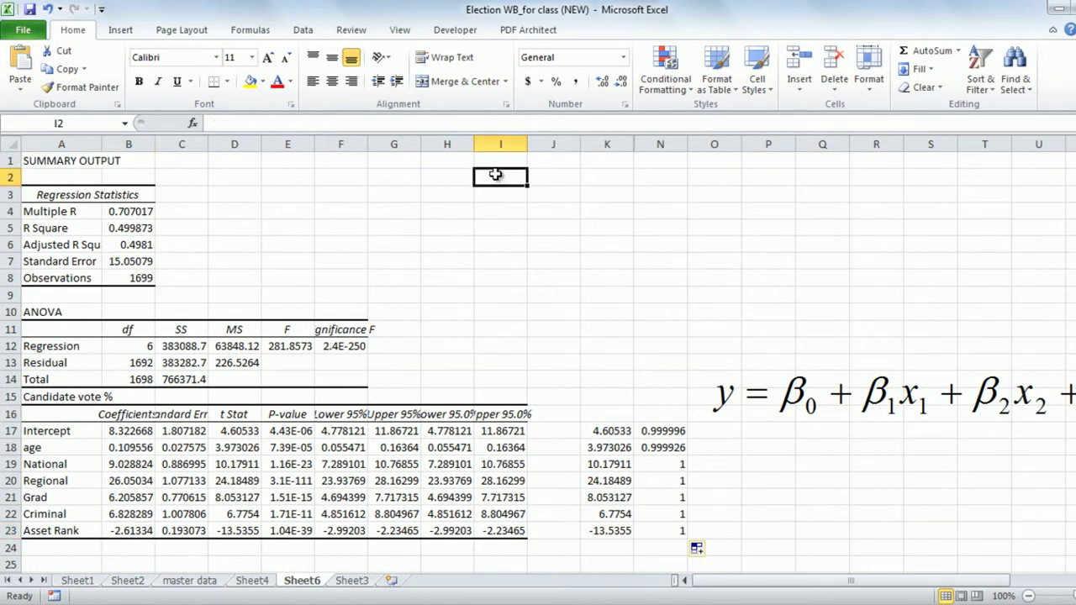
text(A)
key(Tab)
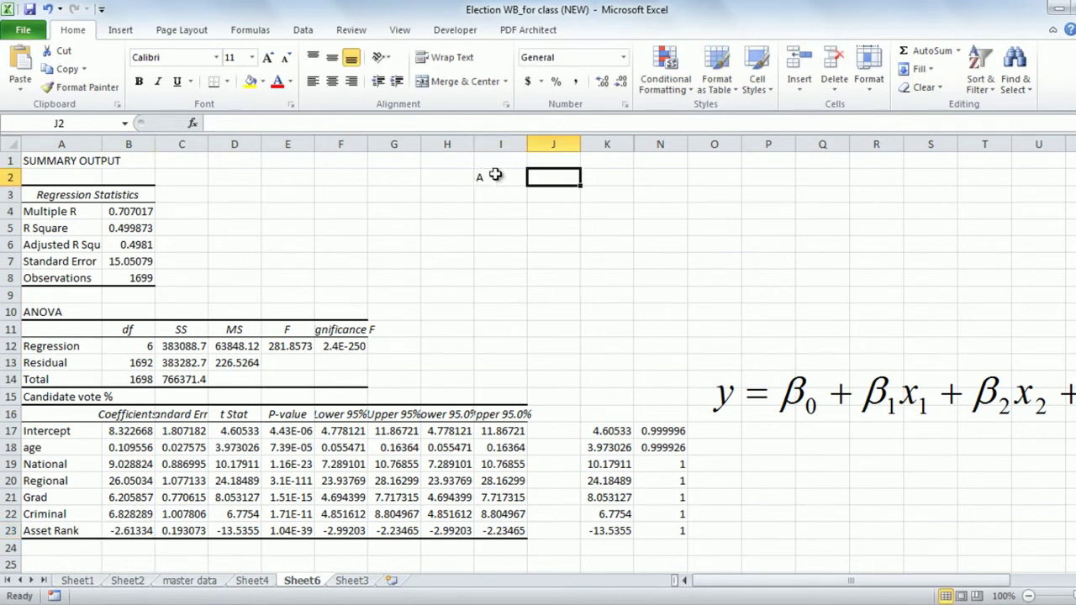
text(B)
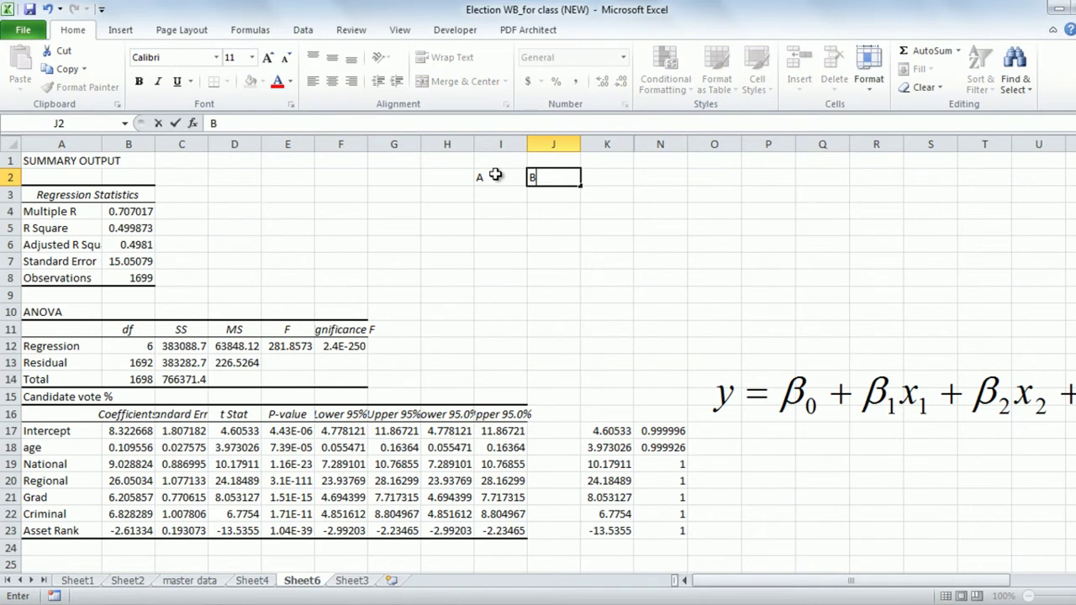
key(Return)
Add a Parties row to the comparison table in row 3, with Ntnl for A and Ind for B
key(Left)
key(Left)
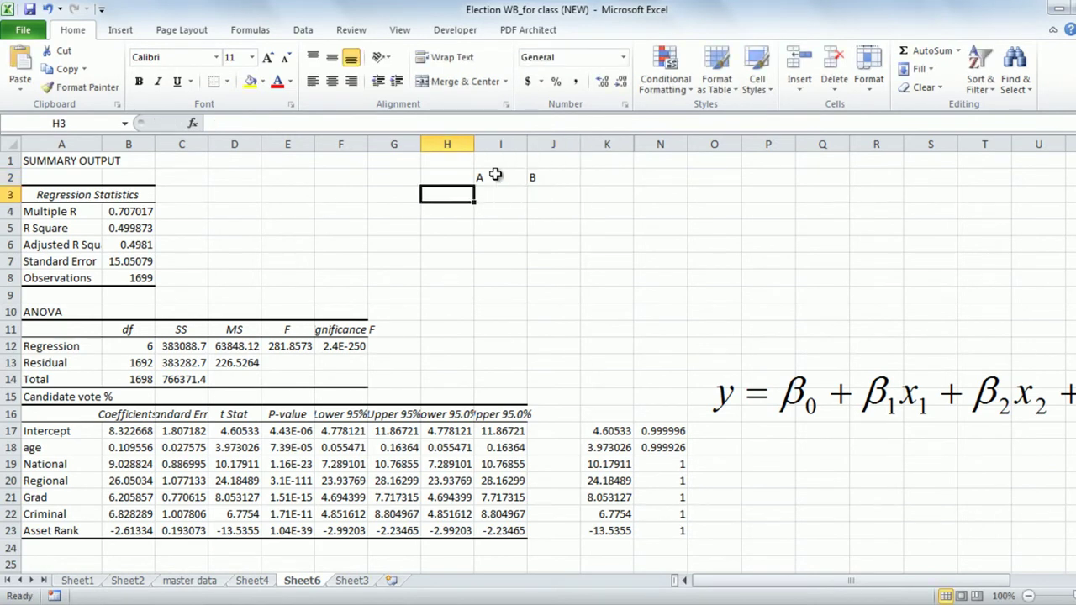
text(Parties)
key(Escape)
text(Parties)
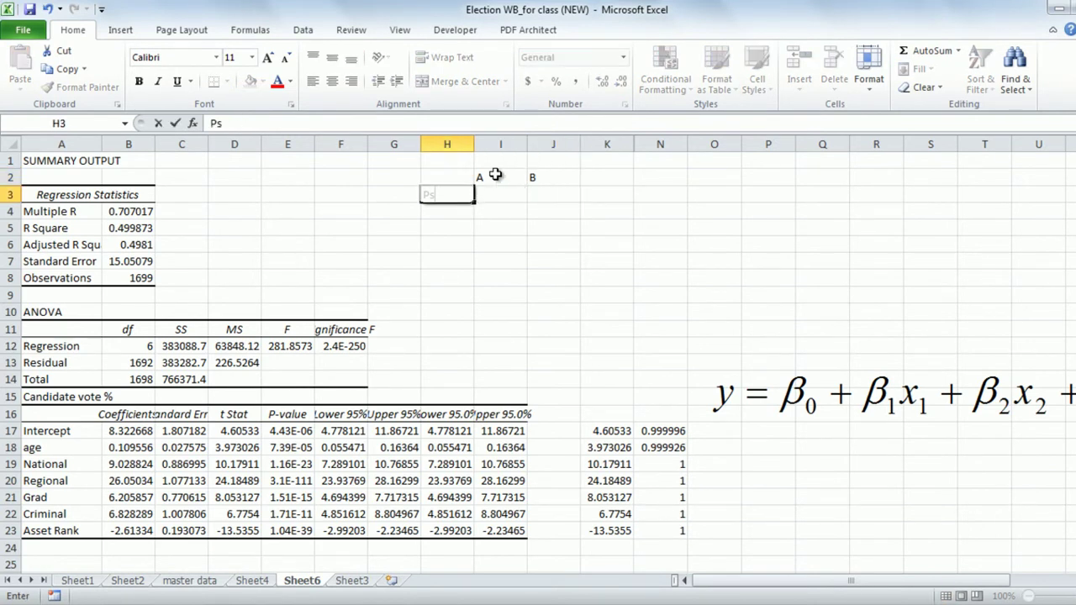
key(Tab)
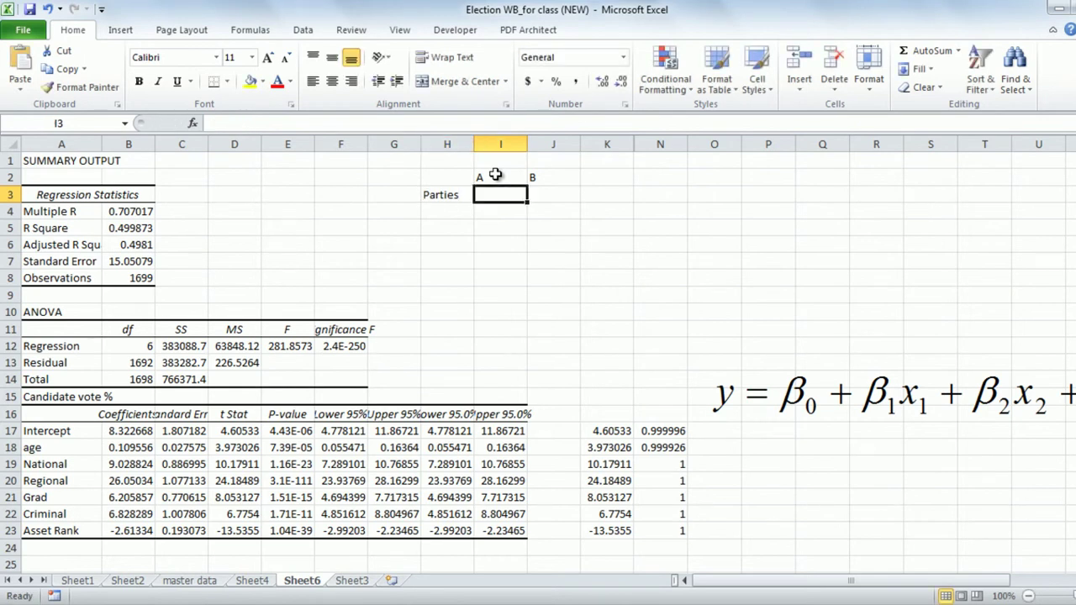
text(Nt)
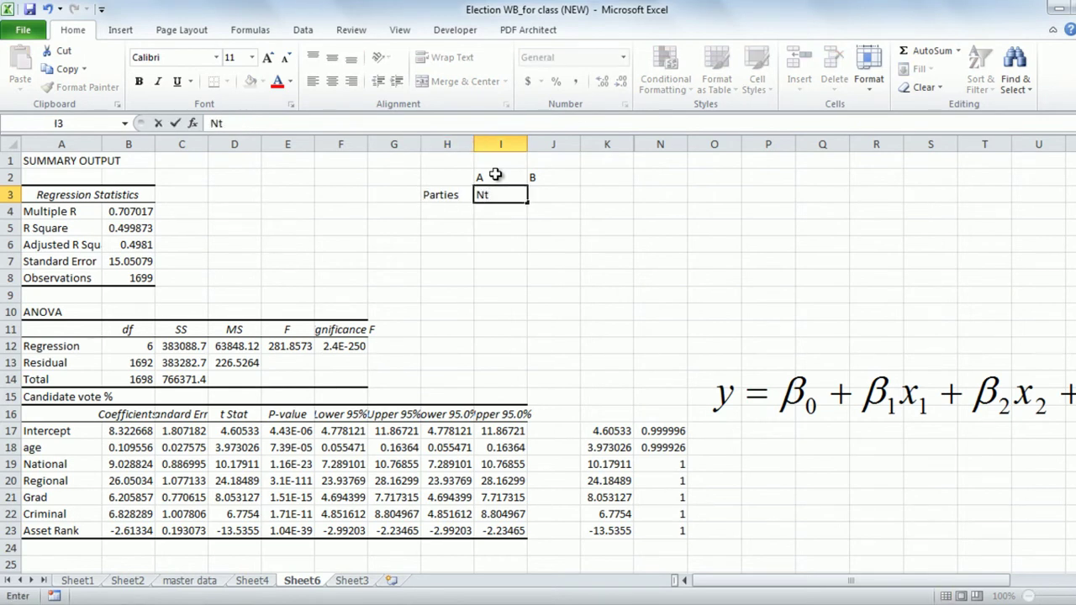
text(nl)
key(Tab)
text(Ind)
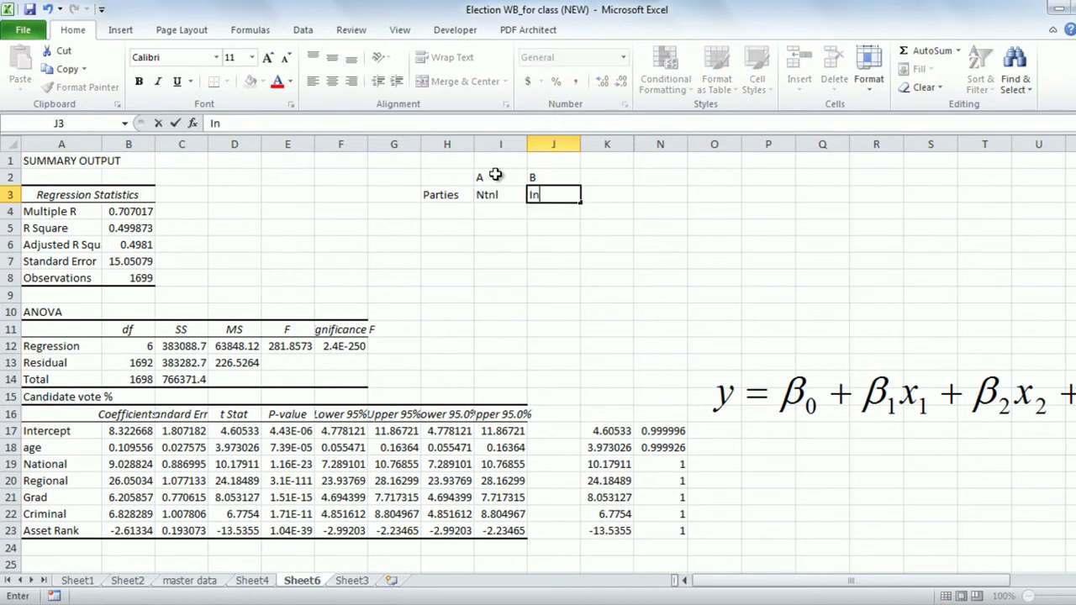
key(Return)
Add an Ages row in row 4, with 50 for A and 60 for B
key(Left)
key(Left)
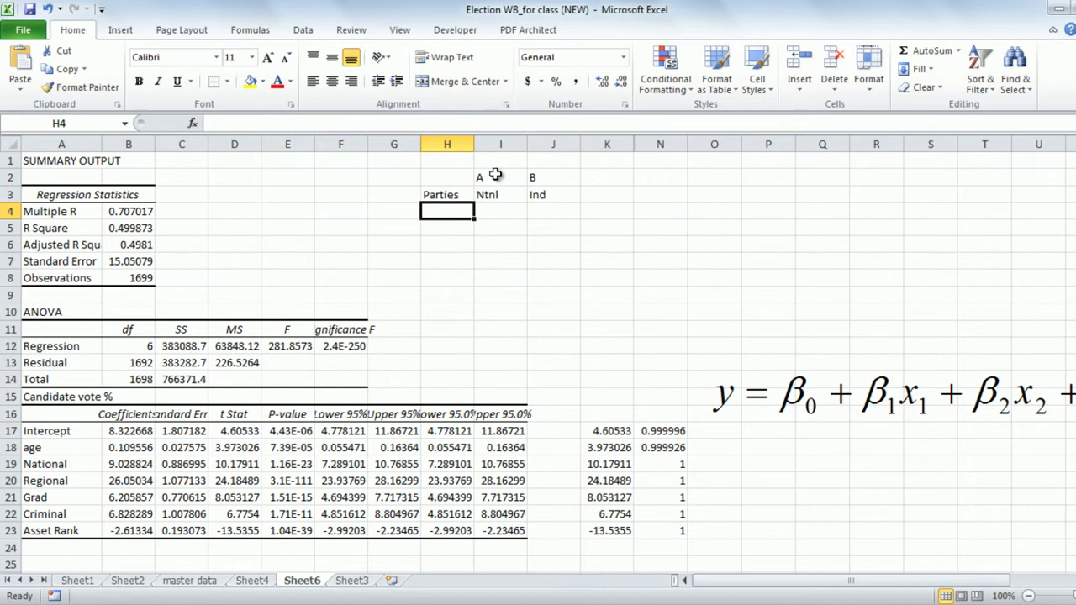
text(Ages)
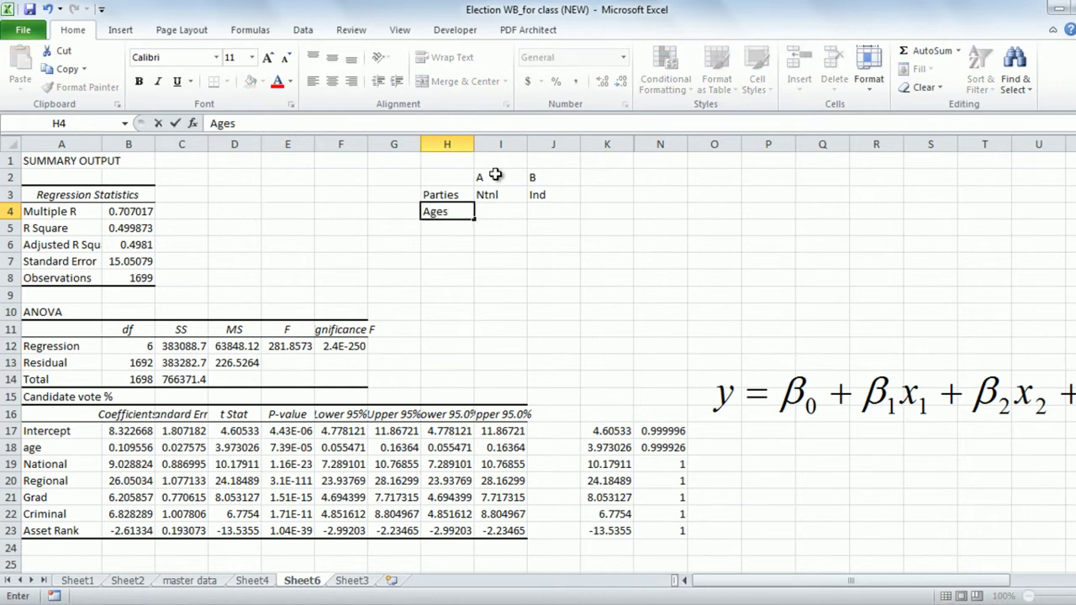
key(Tab)
text(50)
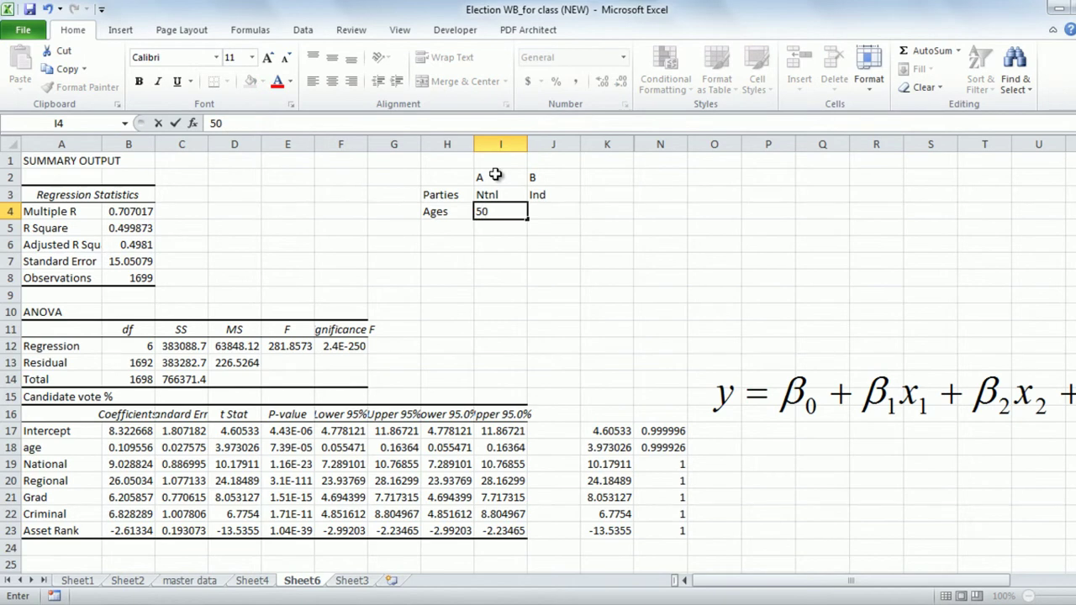
key(Tab)
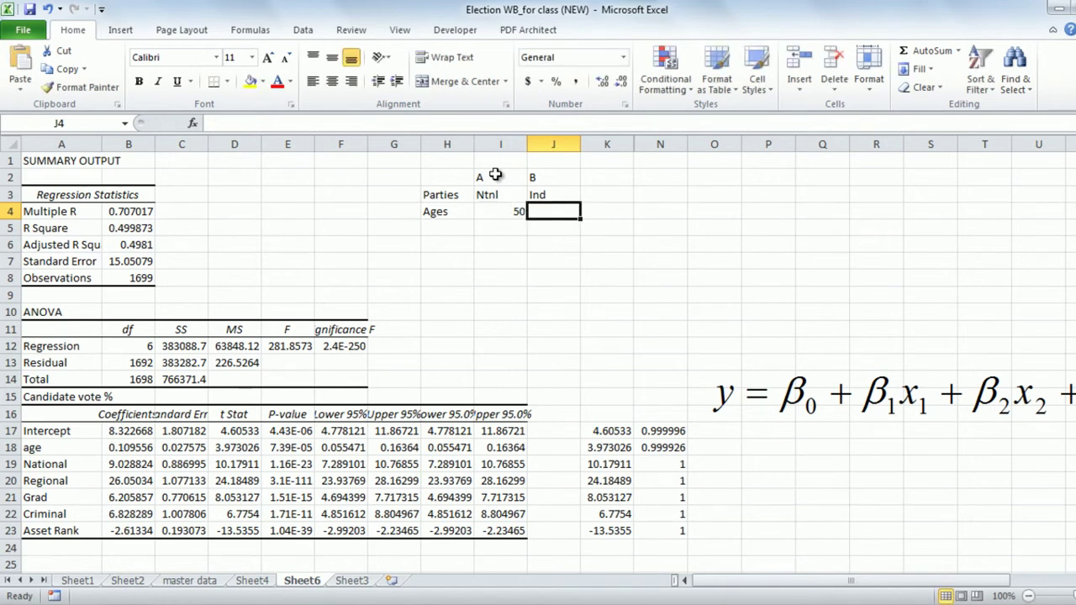
text(60)
key(Return)
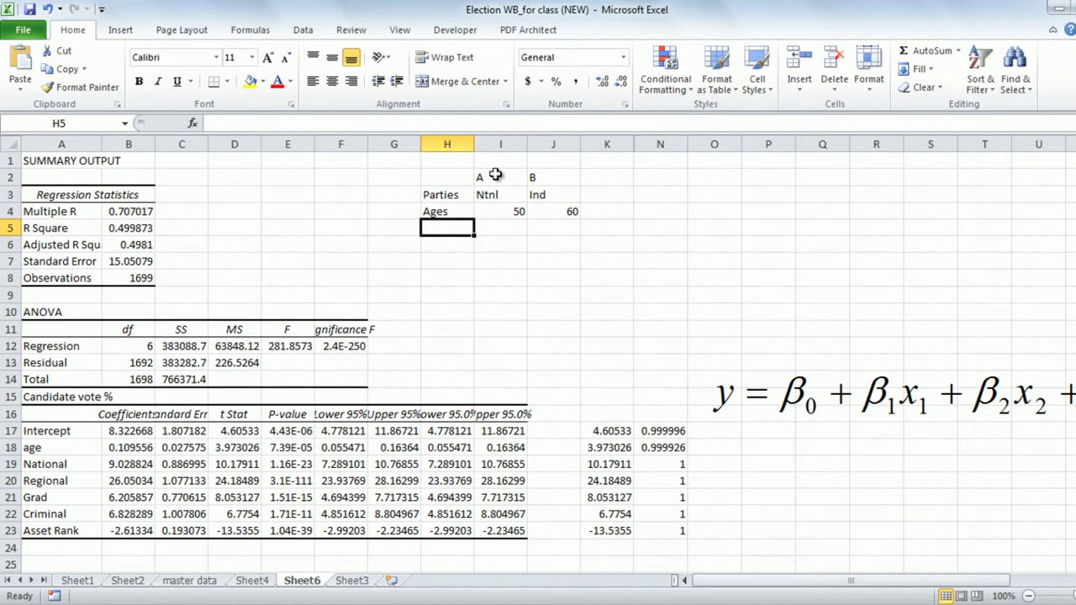
Add an Education row in row 5, with Grad for A and Not for B
text(E)
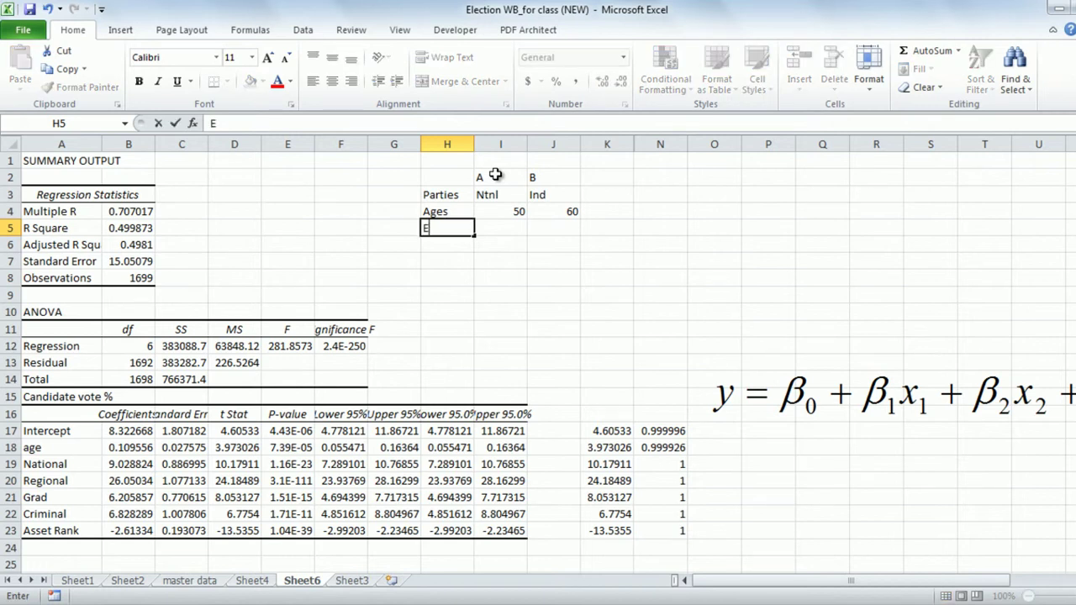
text(ducation)
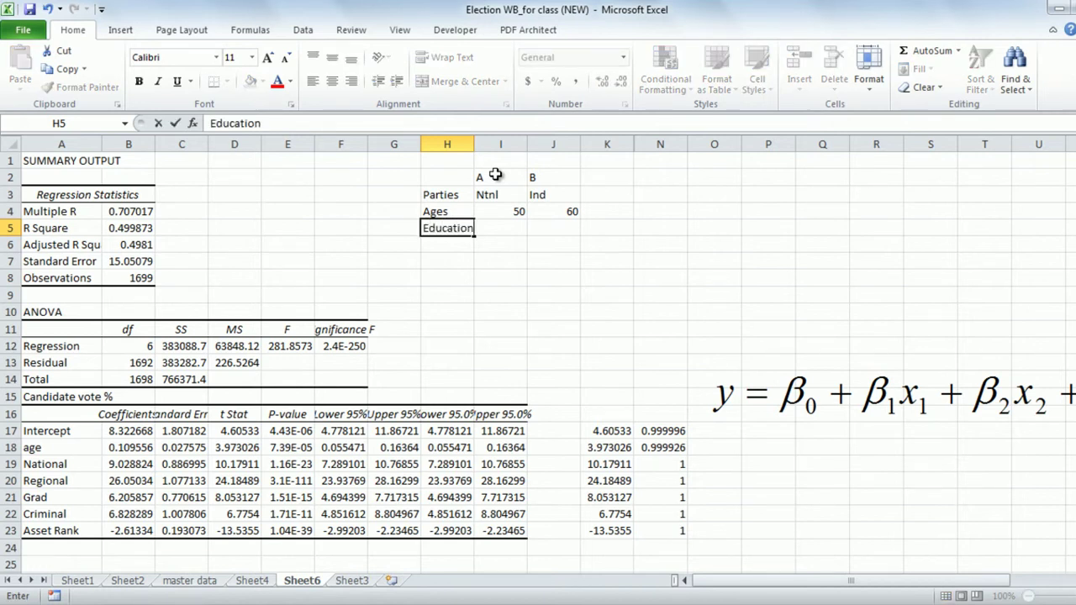
key(Tab)
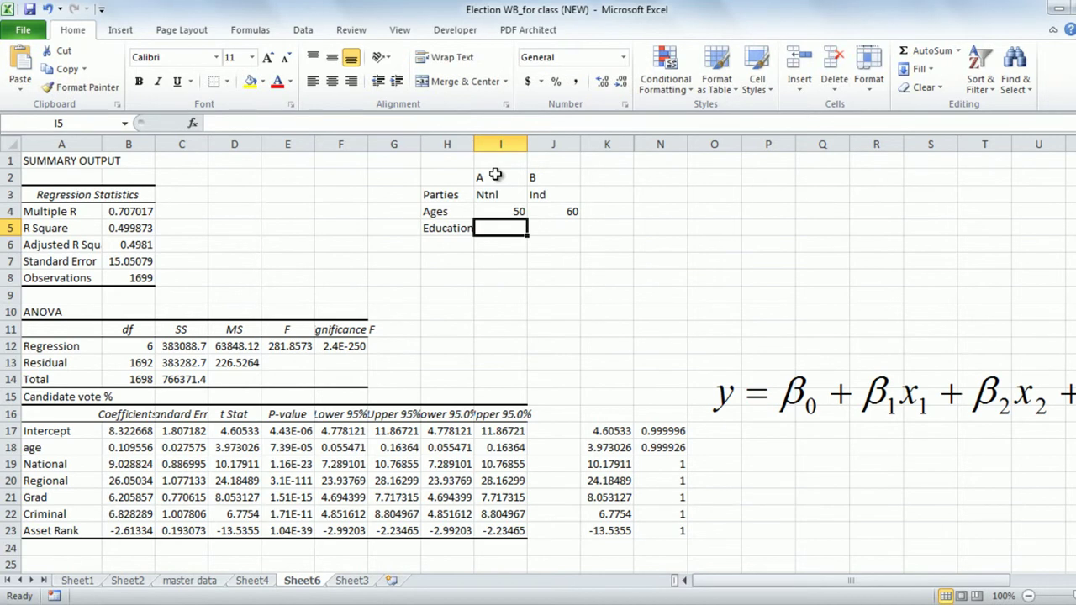
text(Grad)
key(Tab)
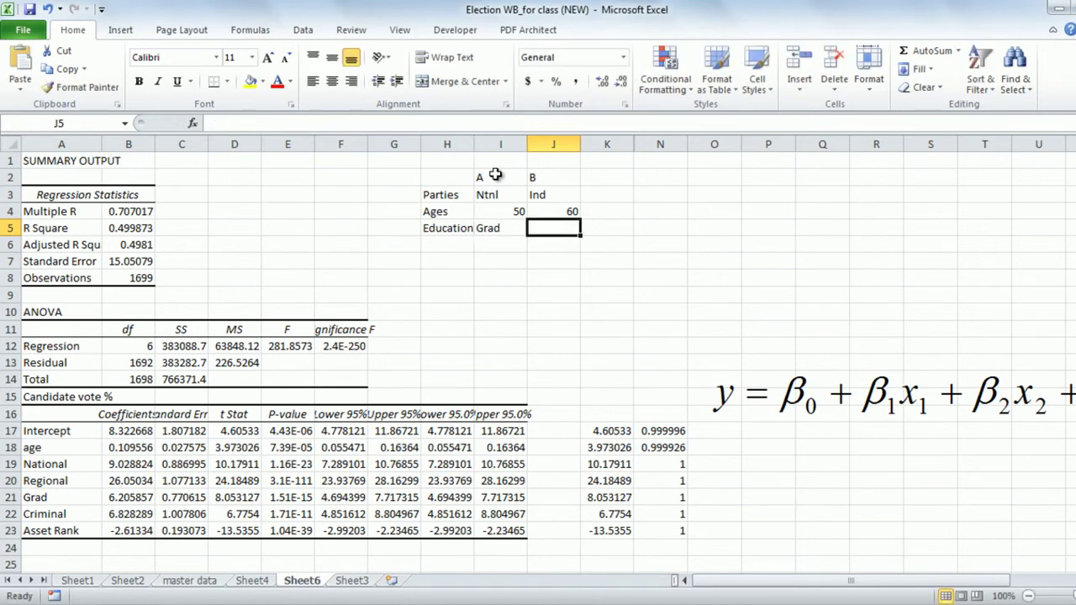
text(Not)
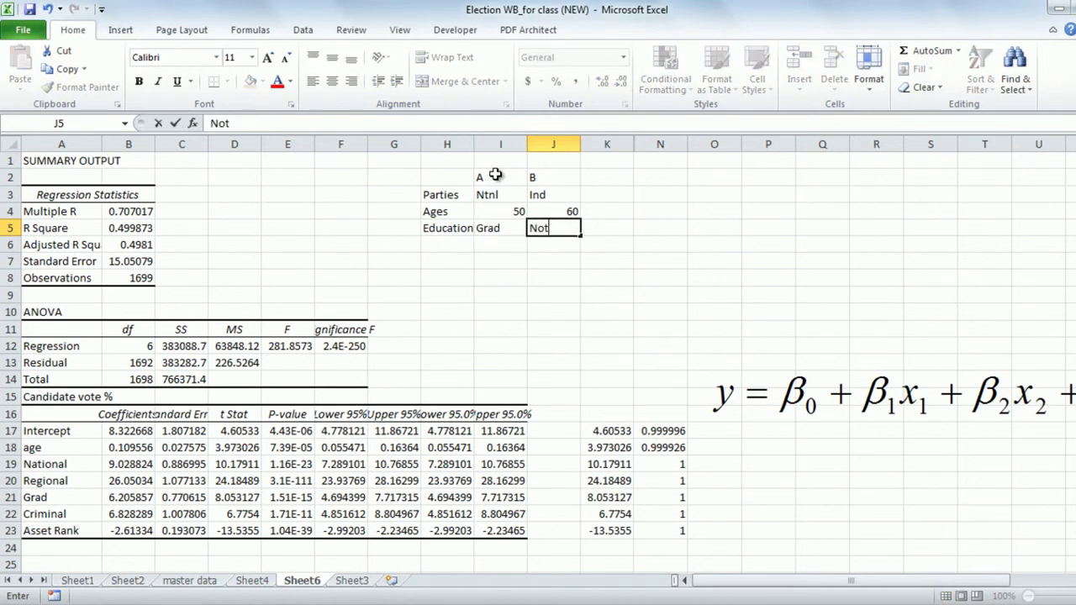
key(Return)
Add a Crime row in row 6, with Clean for A and Yes for B
text(C)
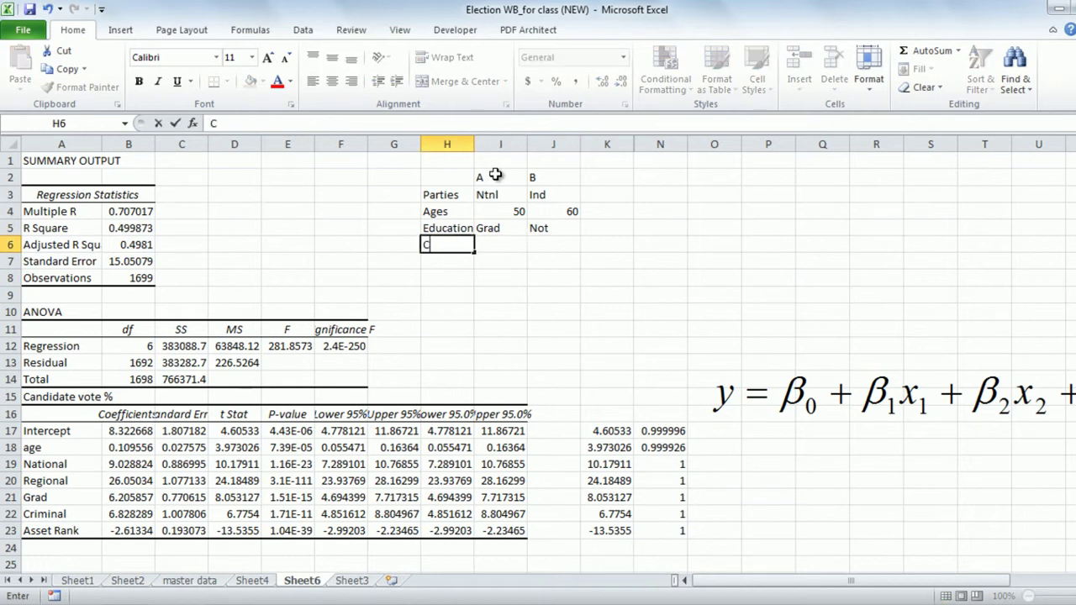
text(rime)
key(Tab)
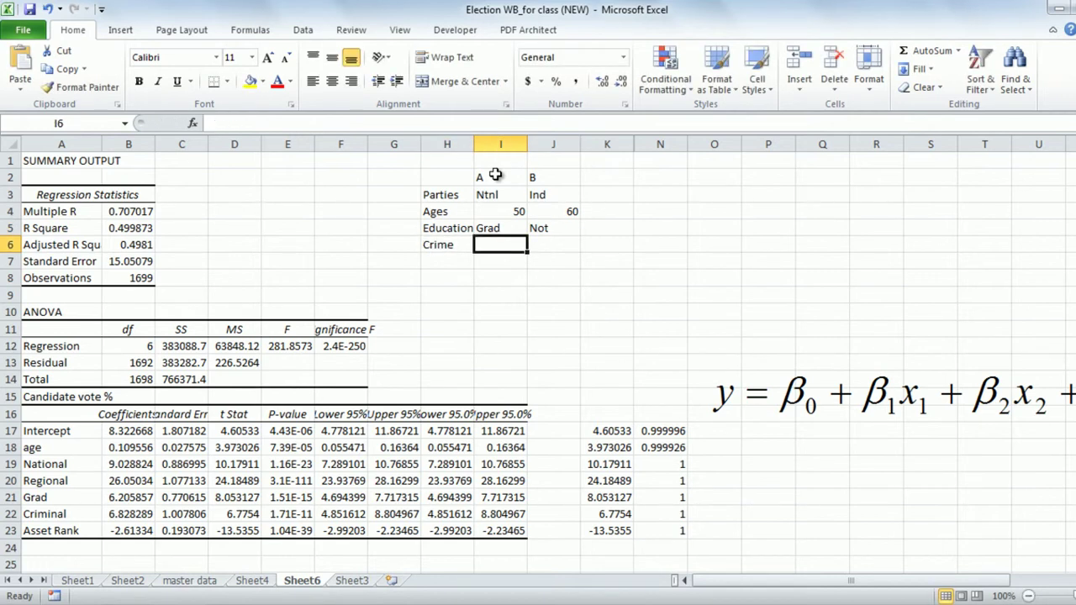
text(Clean)
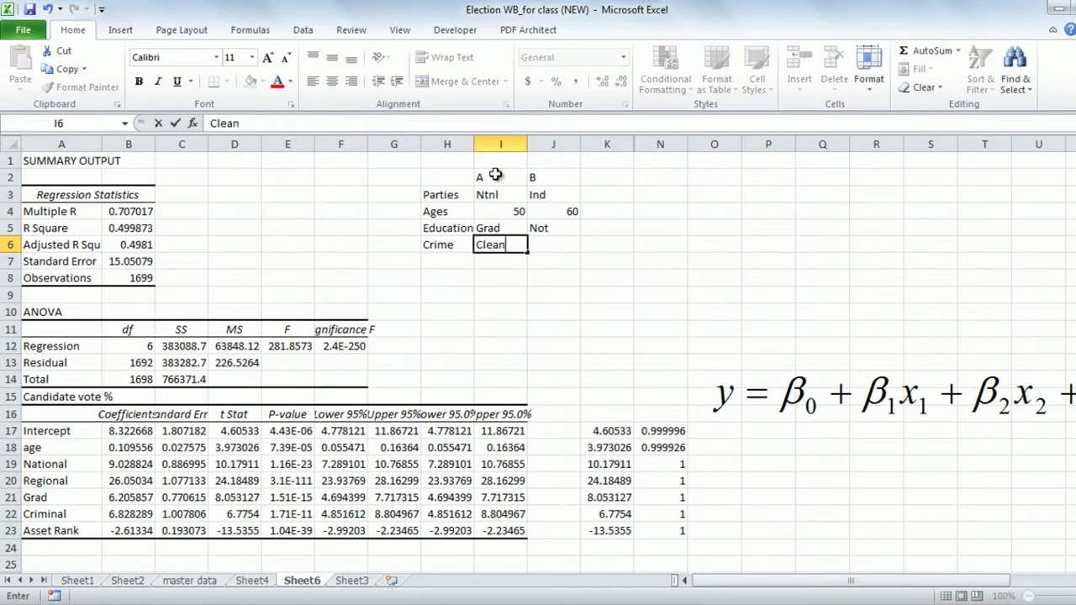
key(Tab)
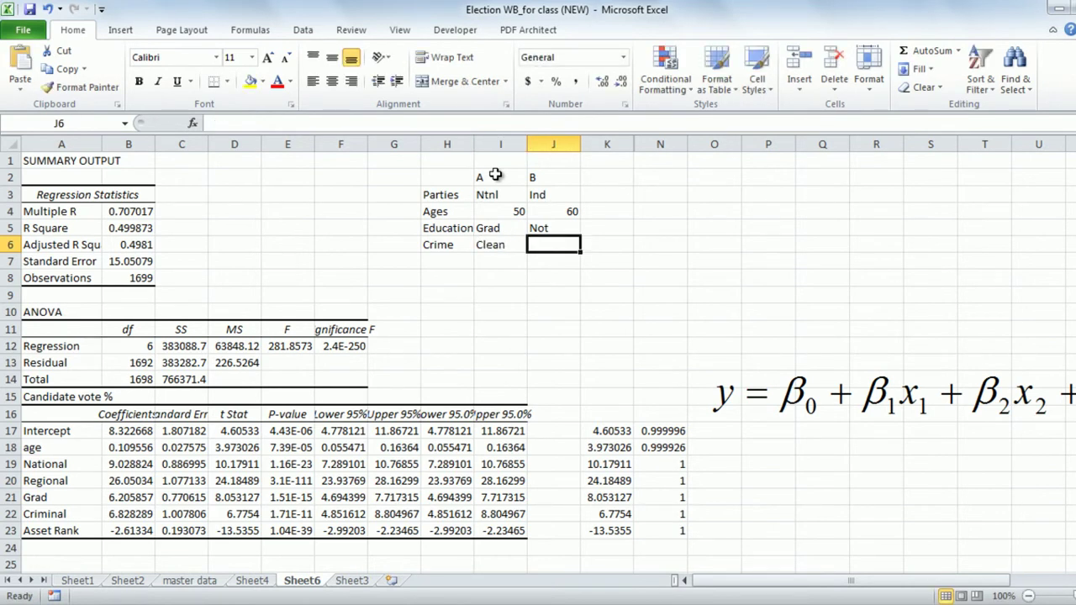
text(Yes)
key(Return)
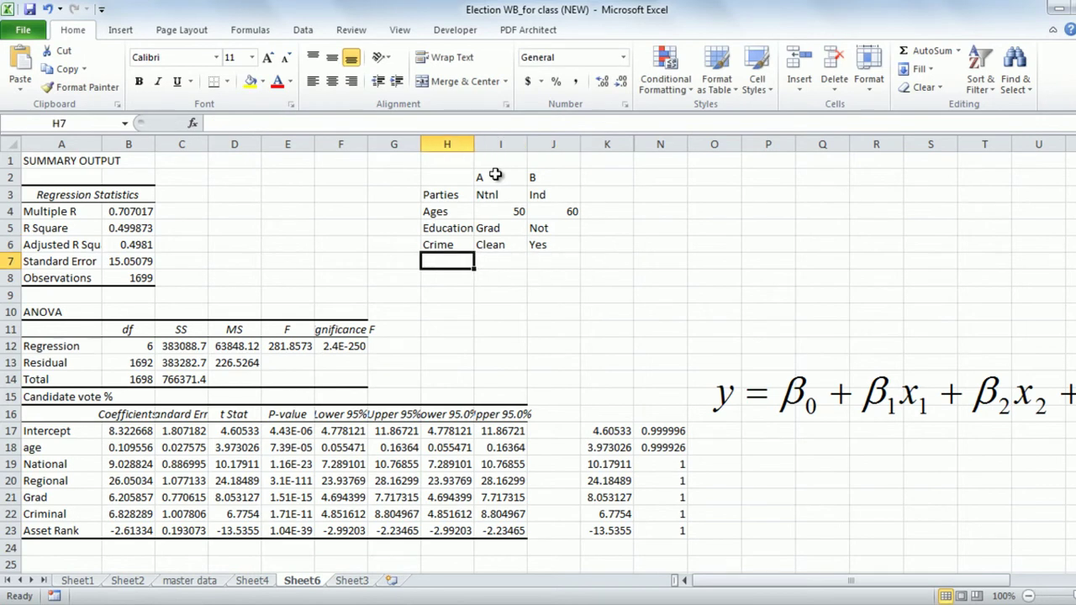
Add an Asset rank row in row 7, with 1 for A and 8 for B
text(A)
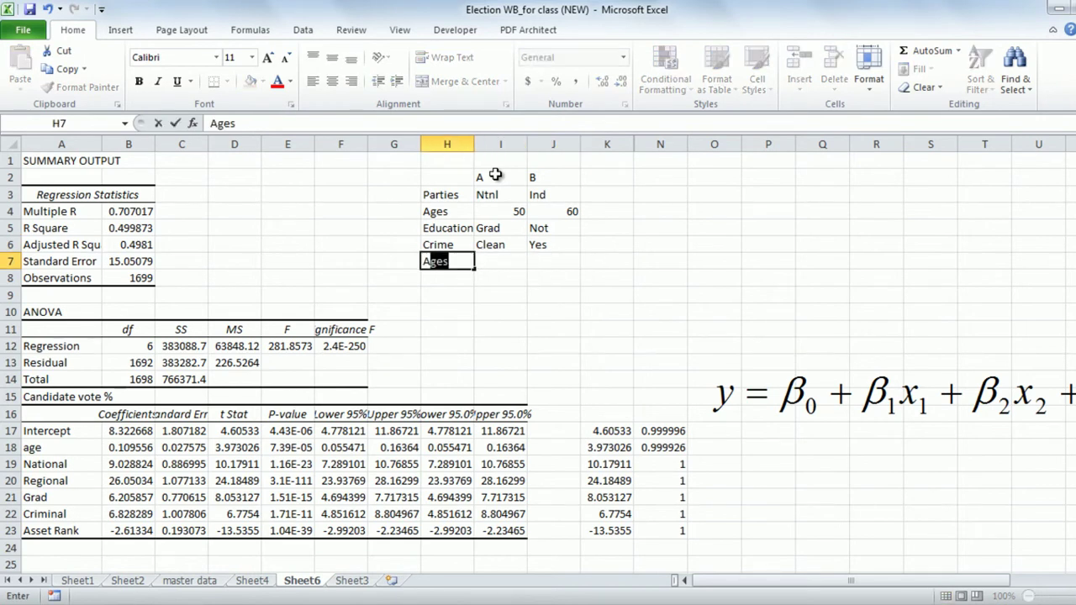
text(sset rank)
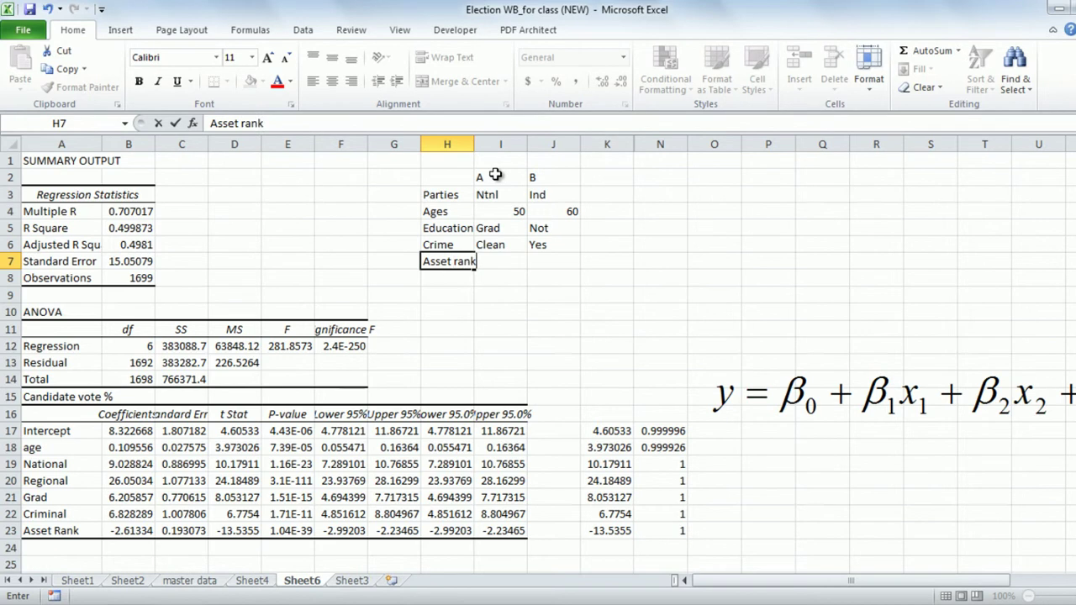
key(Tab)
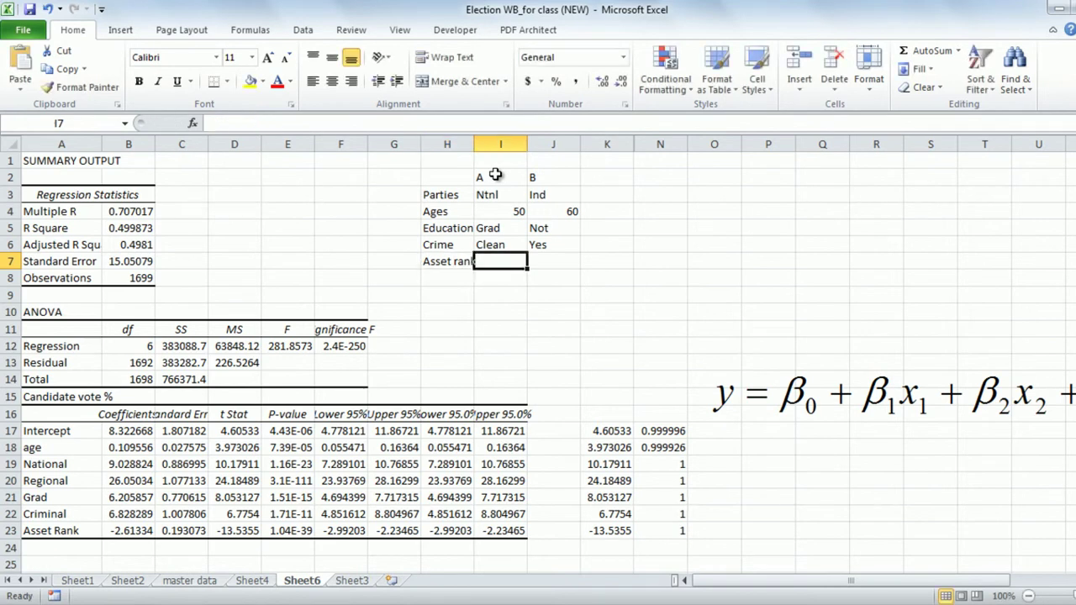
text(1)
key(Tab)
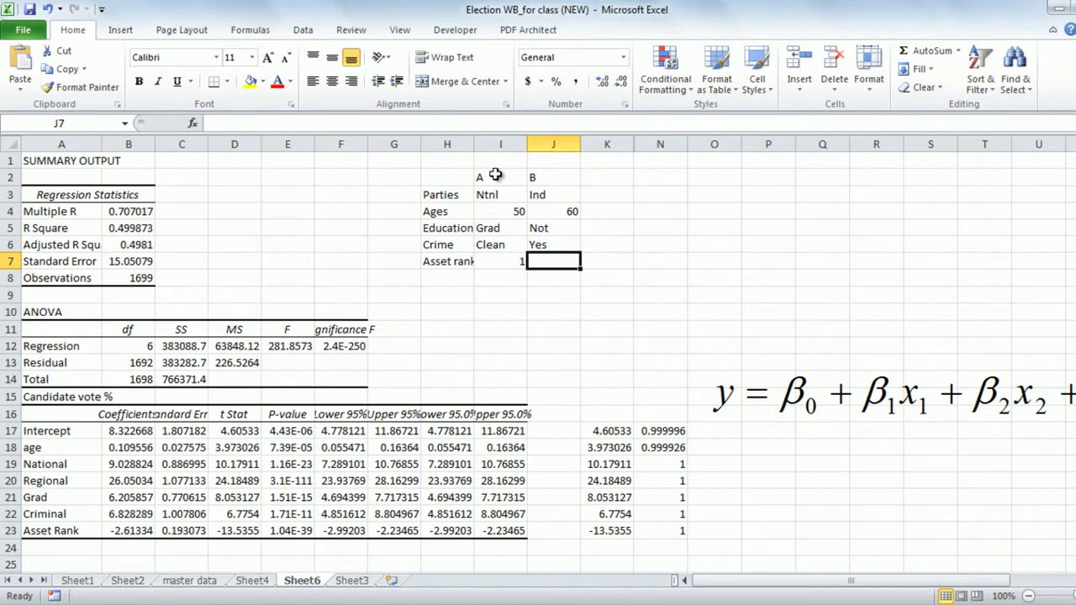
text(8)
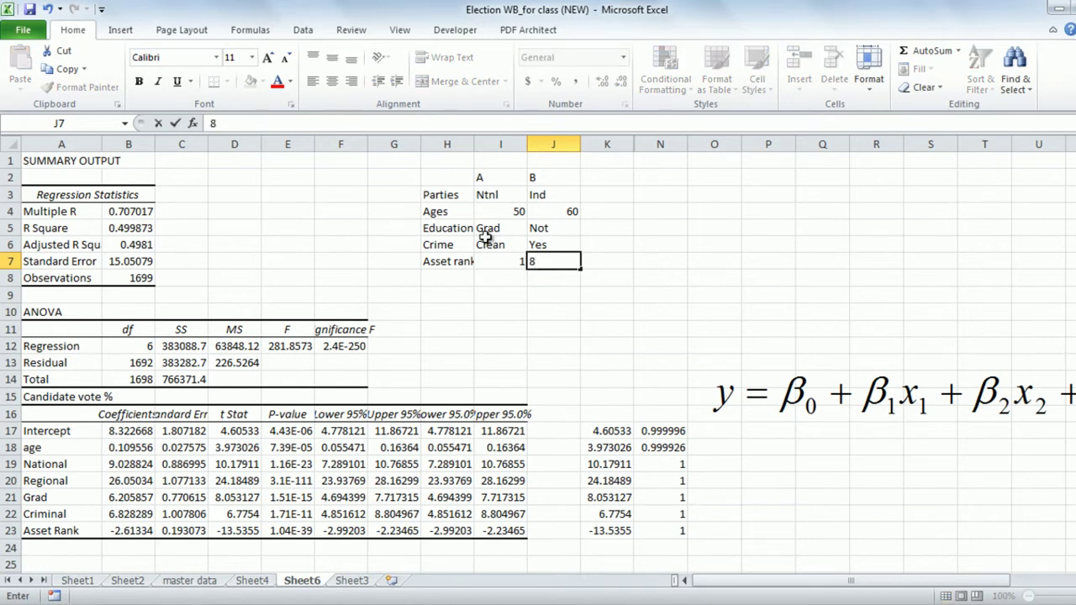
click(513, 309)
click(498, 263)
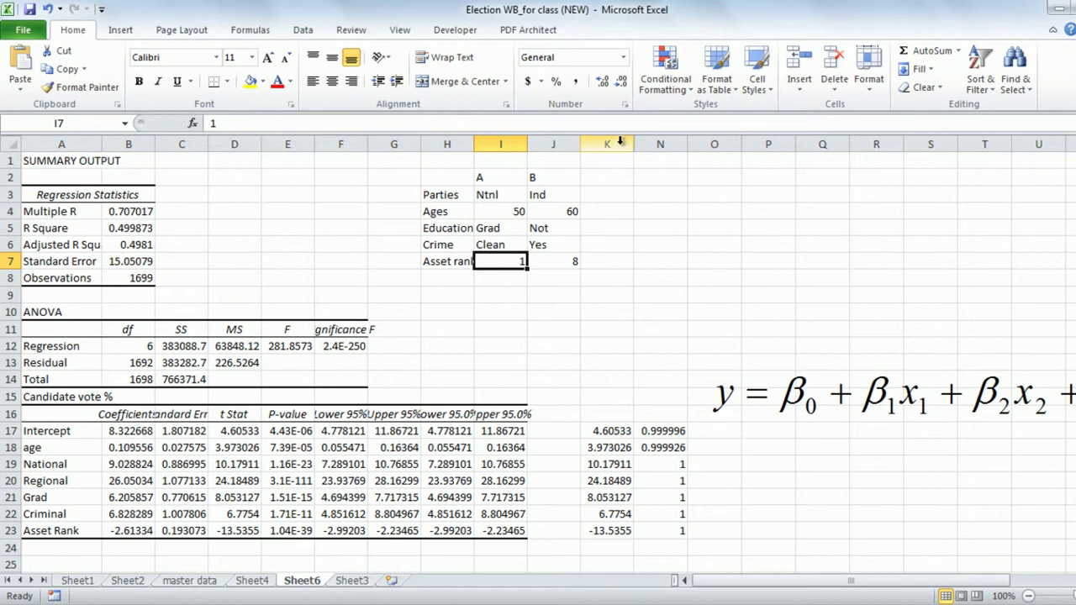
Reveal the hidden columns L and M between columns K and N
drag(618, 143, 629, 144)
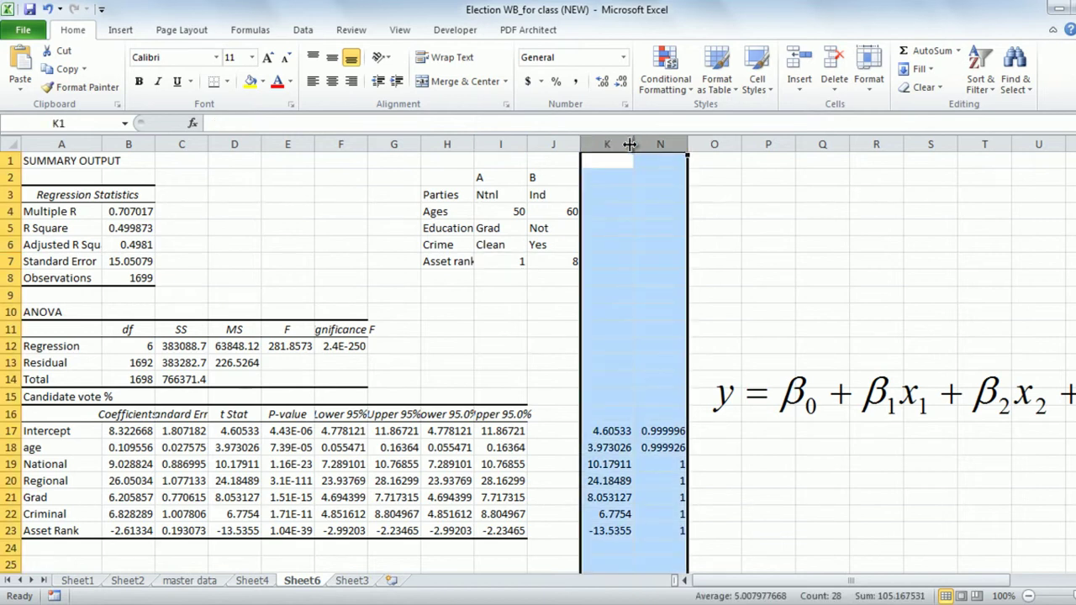
double_click(630, 145)
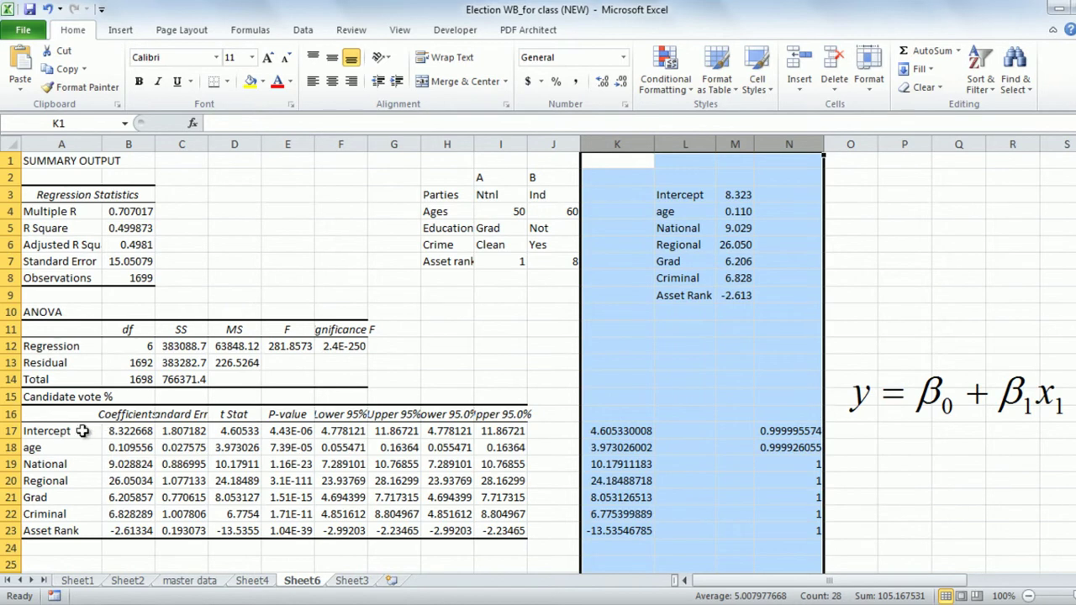
Head columns N and O of the coefficient list A and B in row 2, and enter 1 for both in the Intercept row
click(816, 174)
text(A)
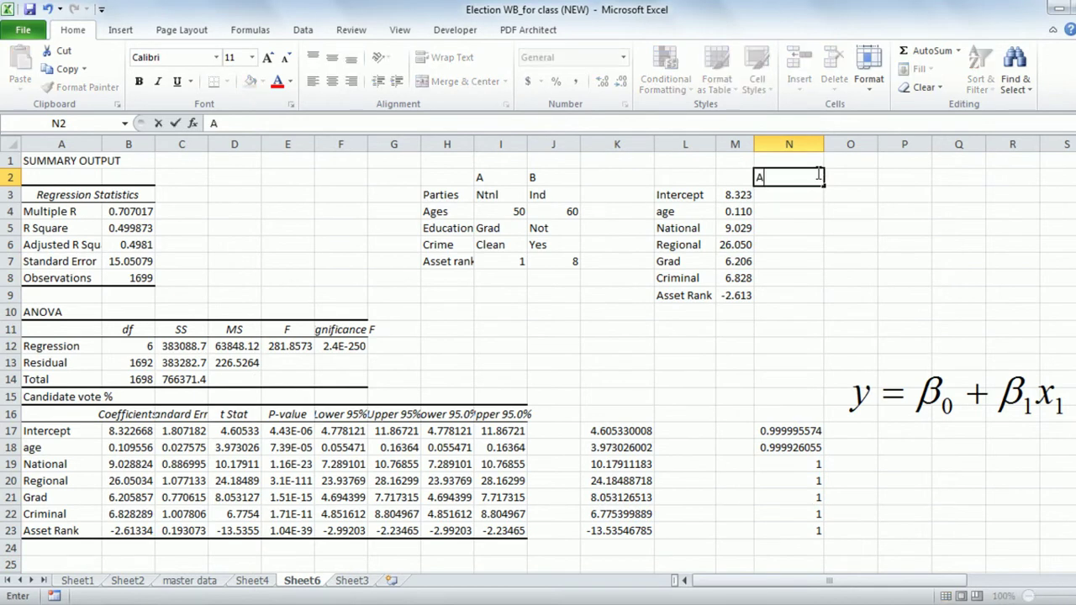
click(810, 191)
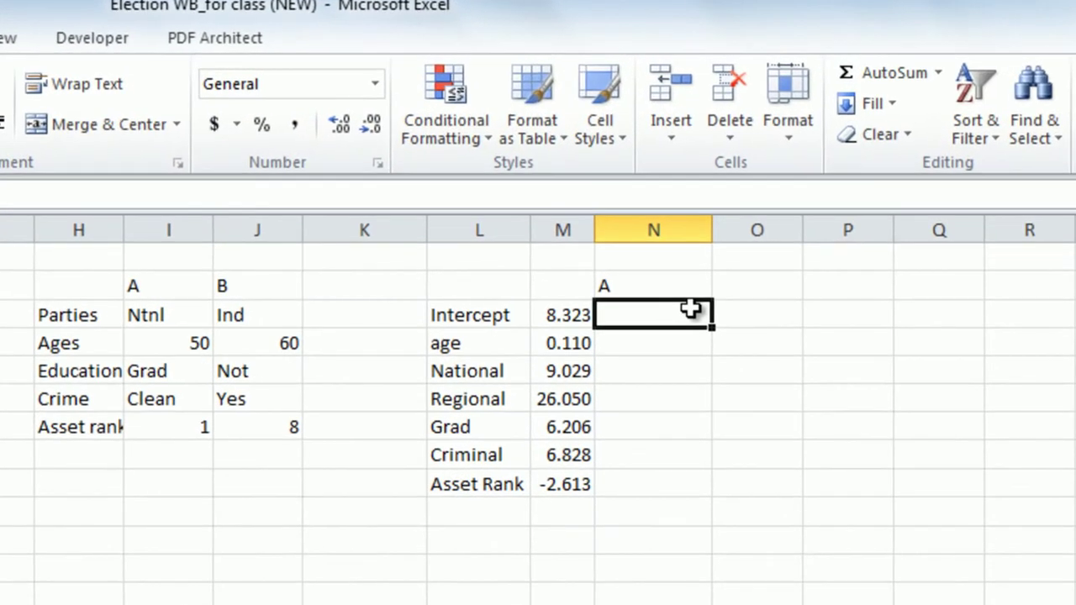
text(1)
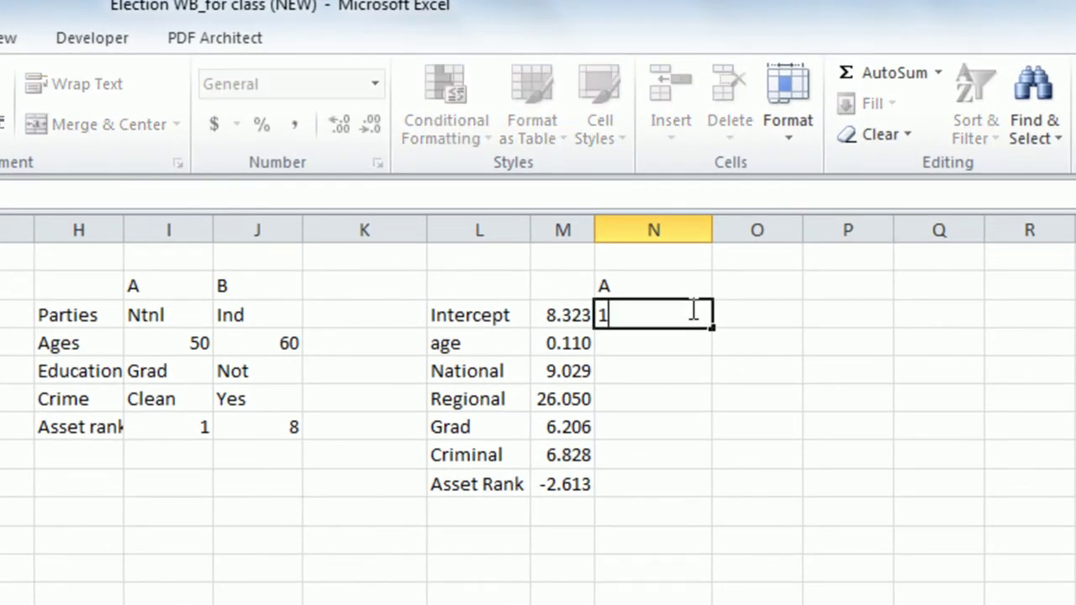
click(781, 283)
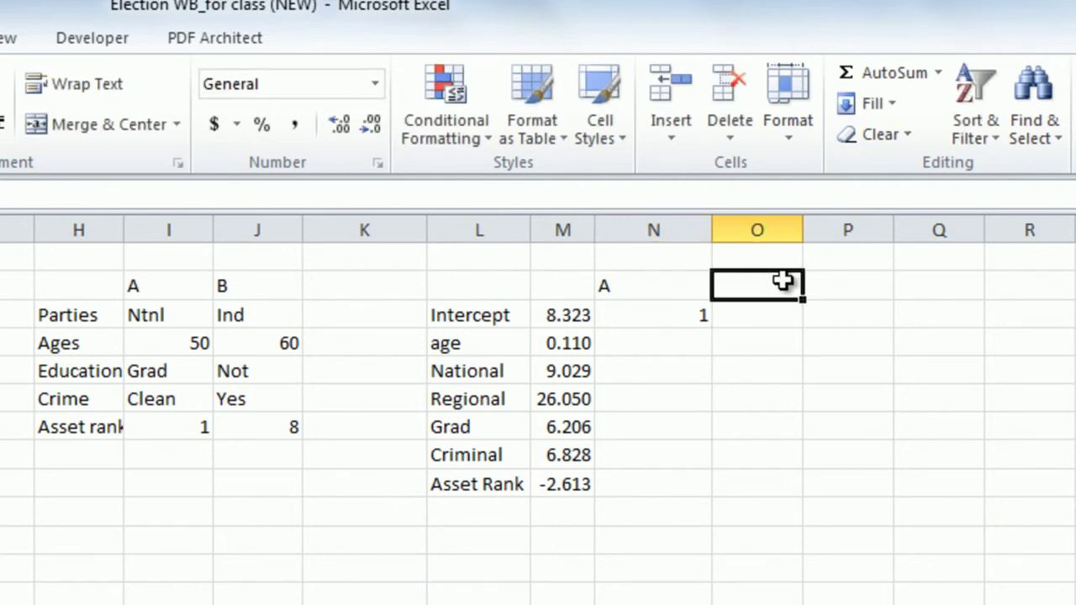
text(B)
click(782, 309)
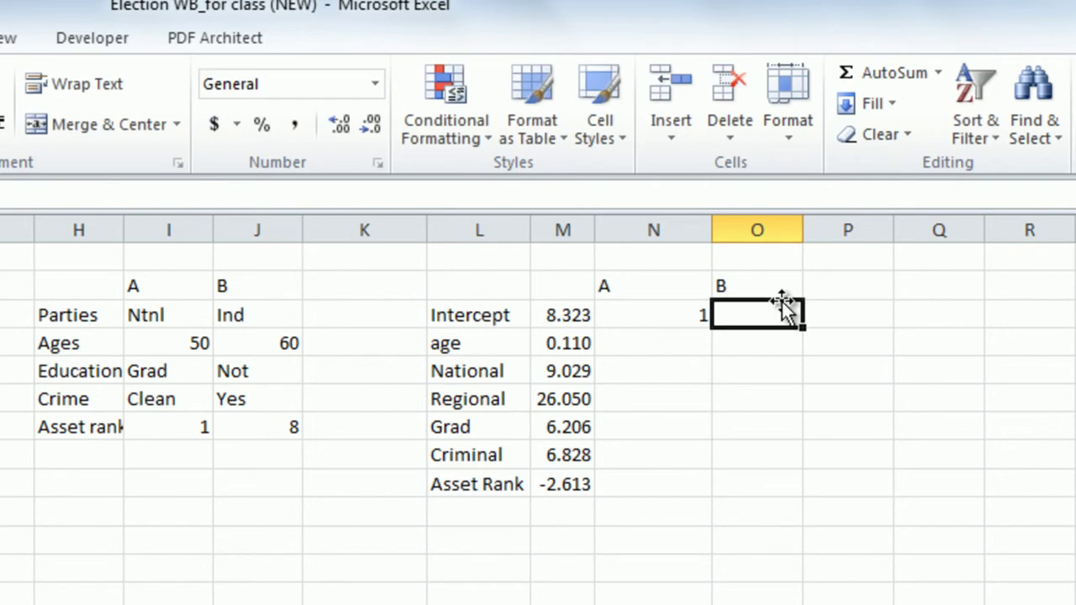
text(1)
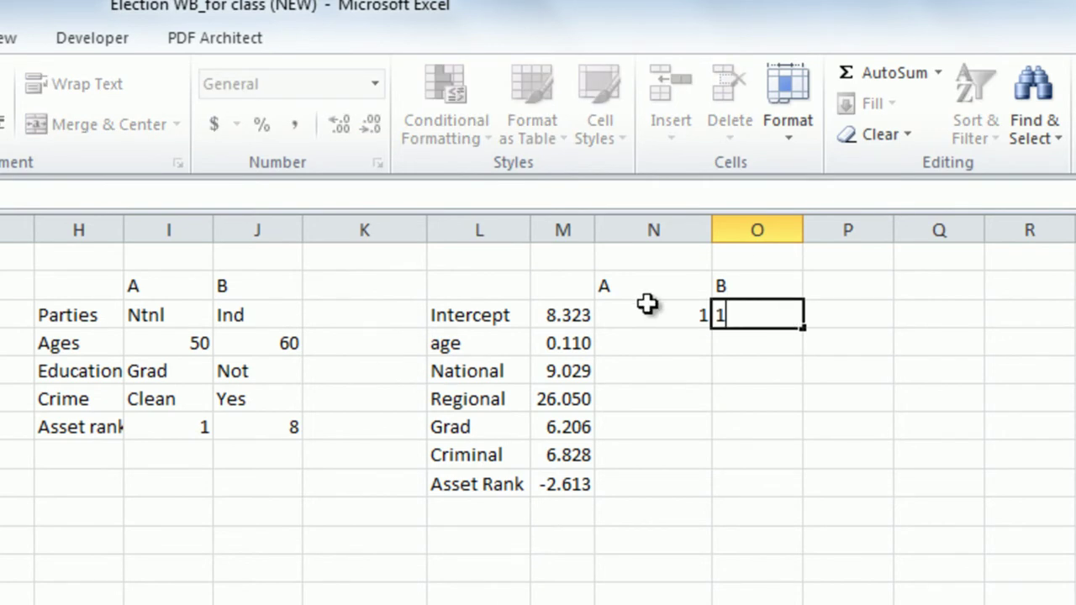
click(662, 339)
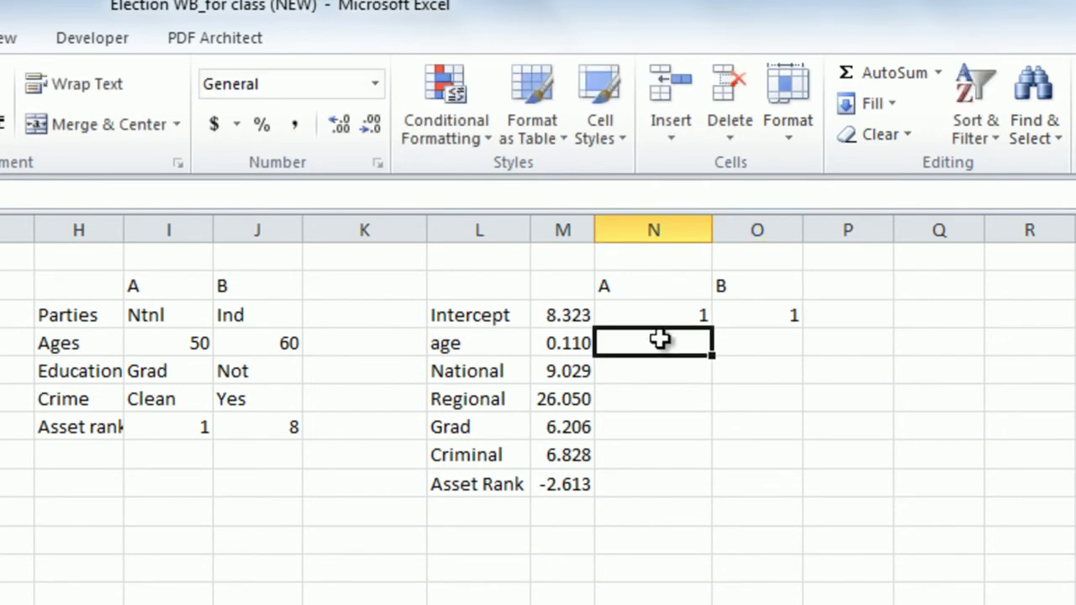
Enter 50 for A and 60 for B in the age row, and 1 and 0 in the National row
text(50)
key(Tab)
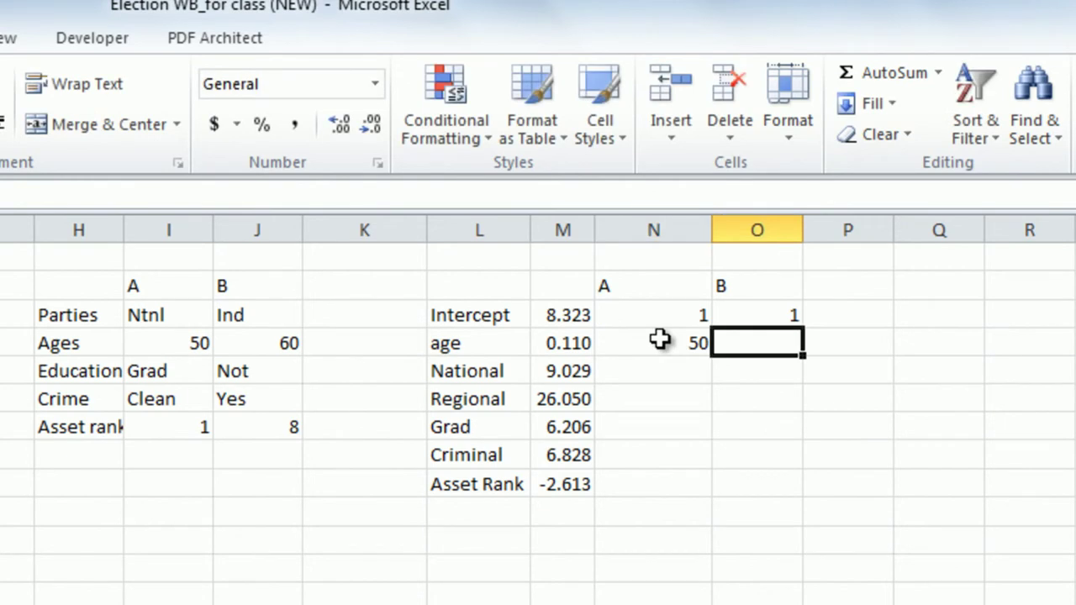
text(60)
click(632, 372)
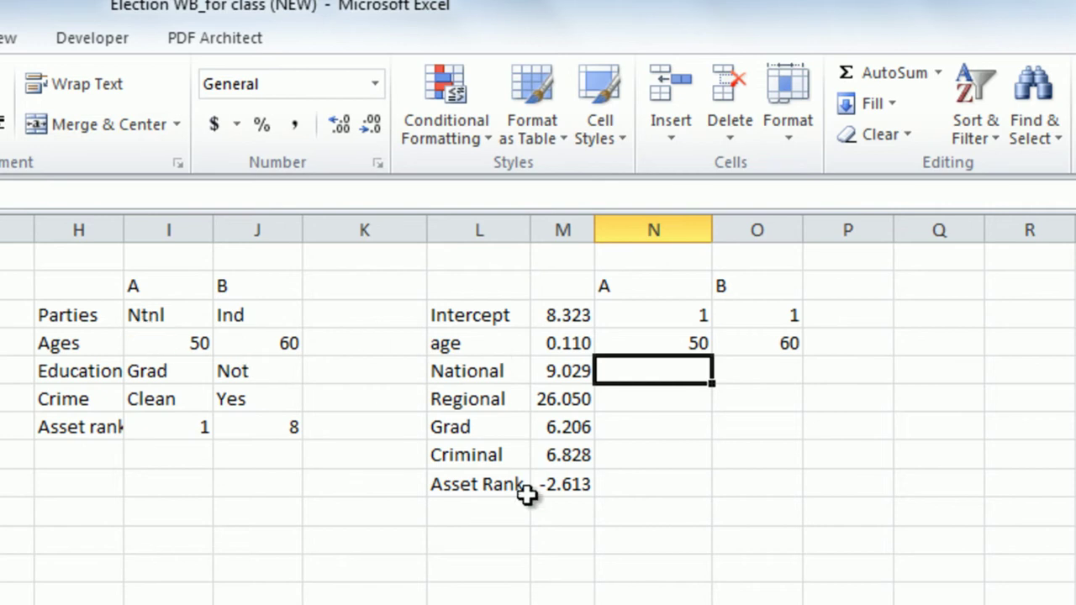
text(1)
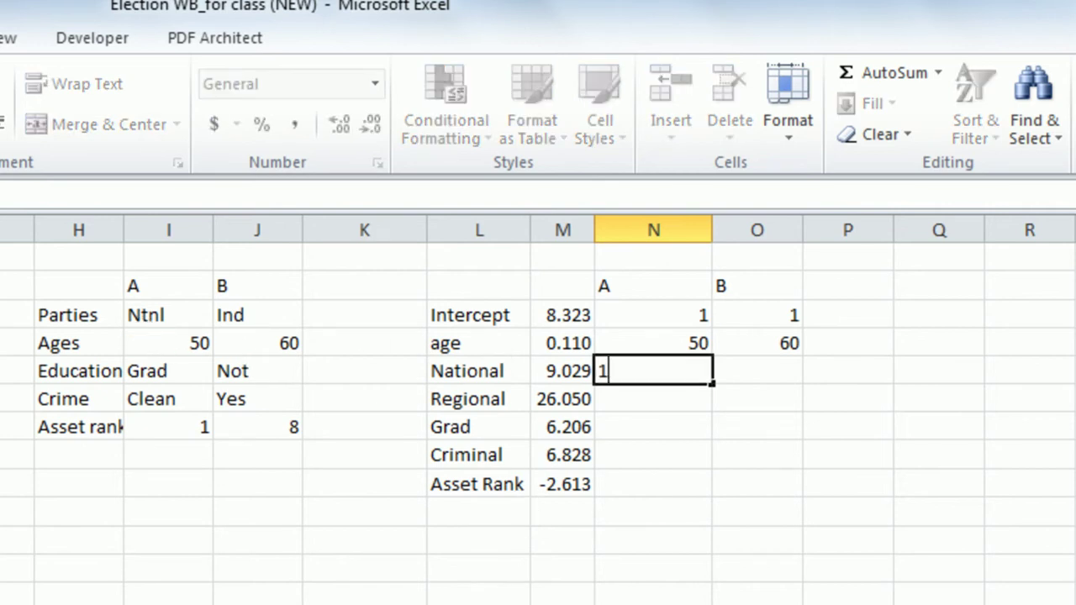
click(782, 373)
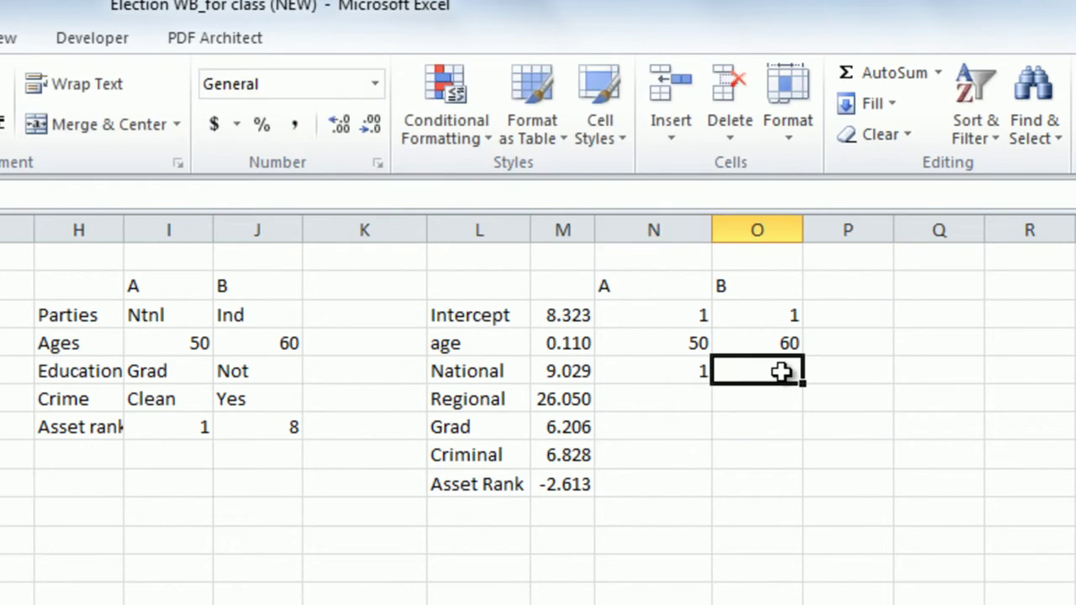
text(0)
click(819, 426)
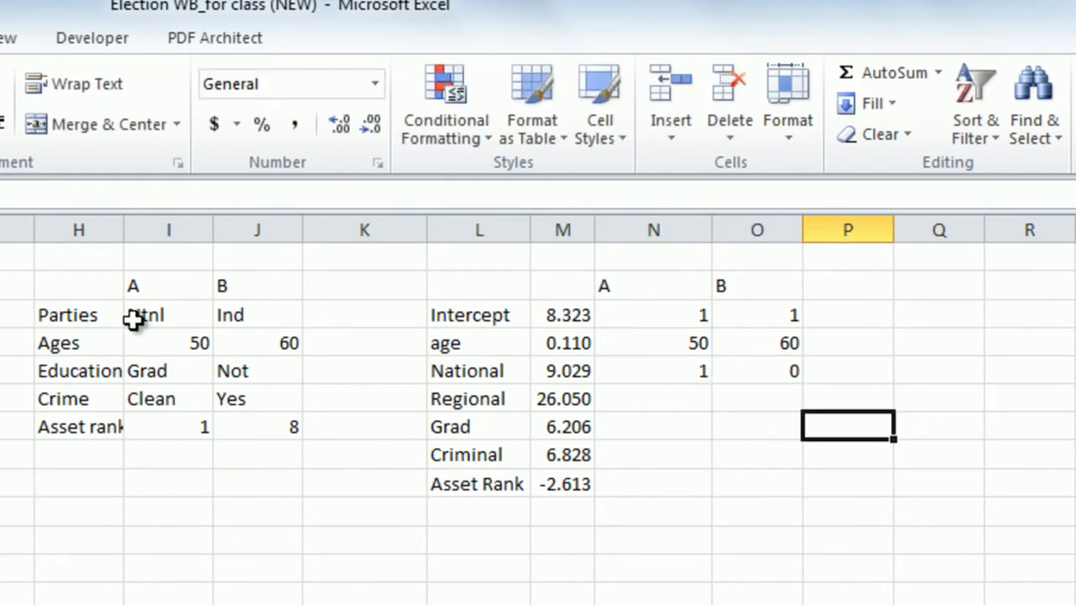
Fill the Regional row with 0 for both candidates, and the Grad row with 1 for A and 0 for B
click(656, 400)
text(0)
click(780, 402)
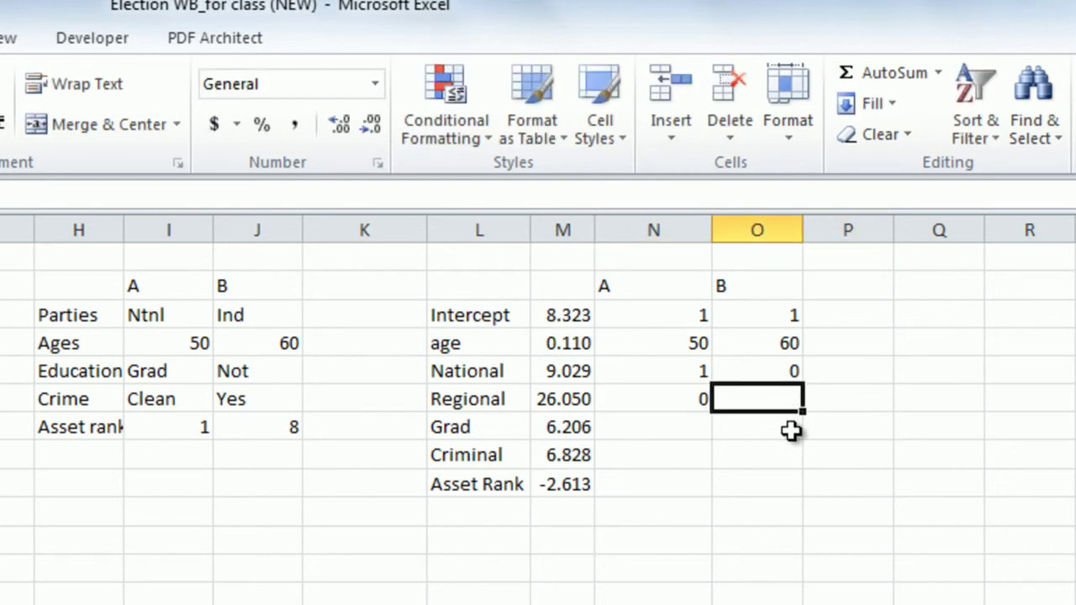
text(0)
click(801, 451)
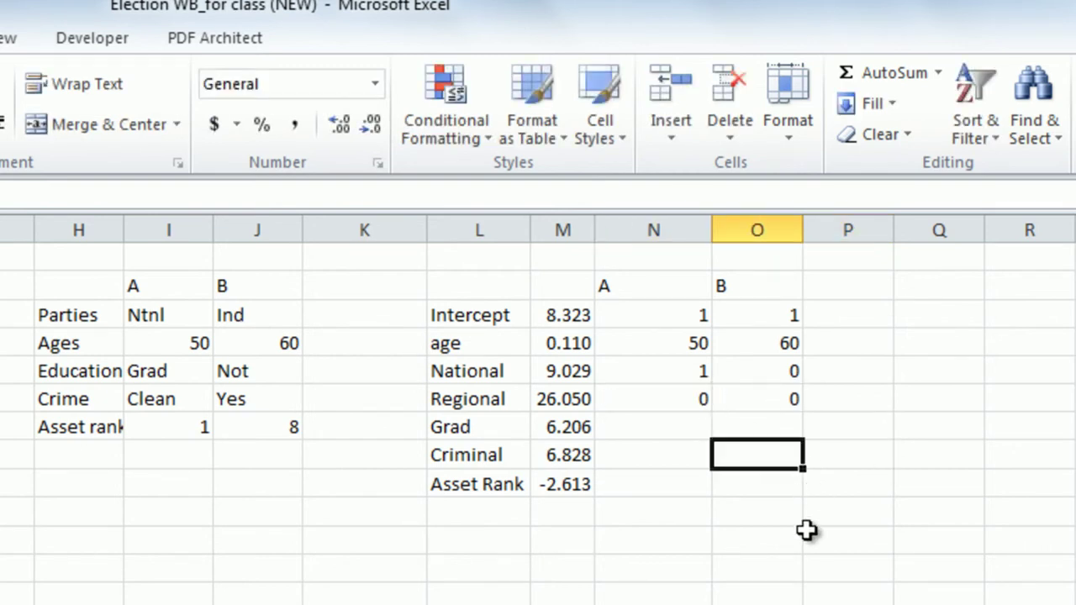
click(658, 427)
text(1)
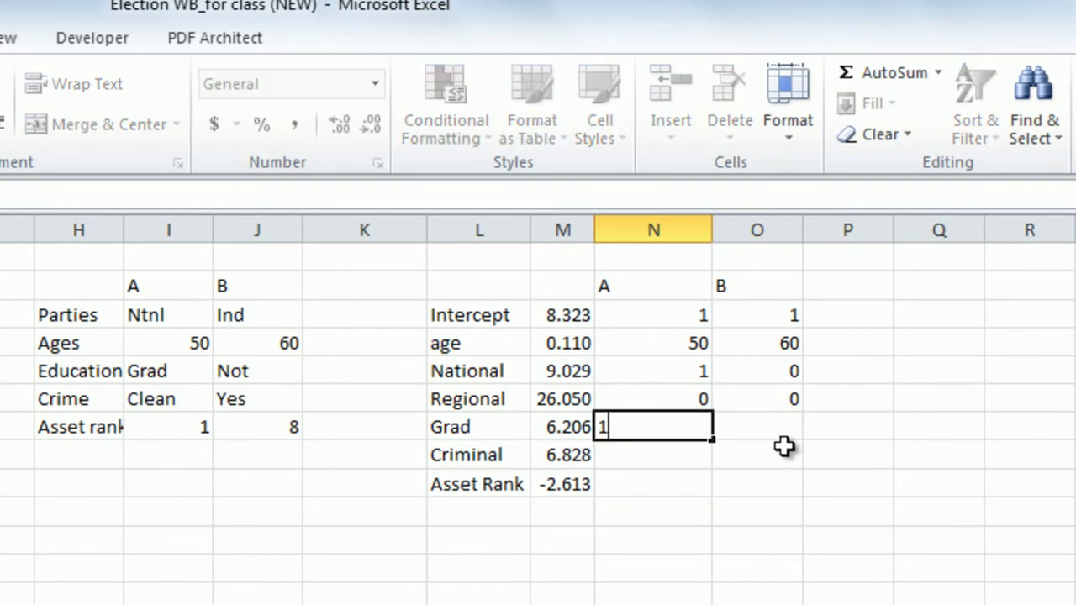
click(775, 430)
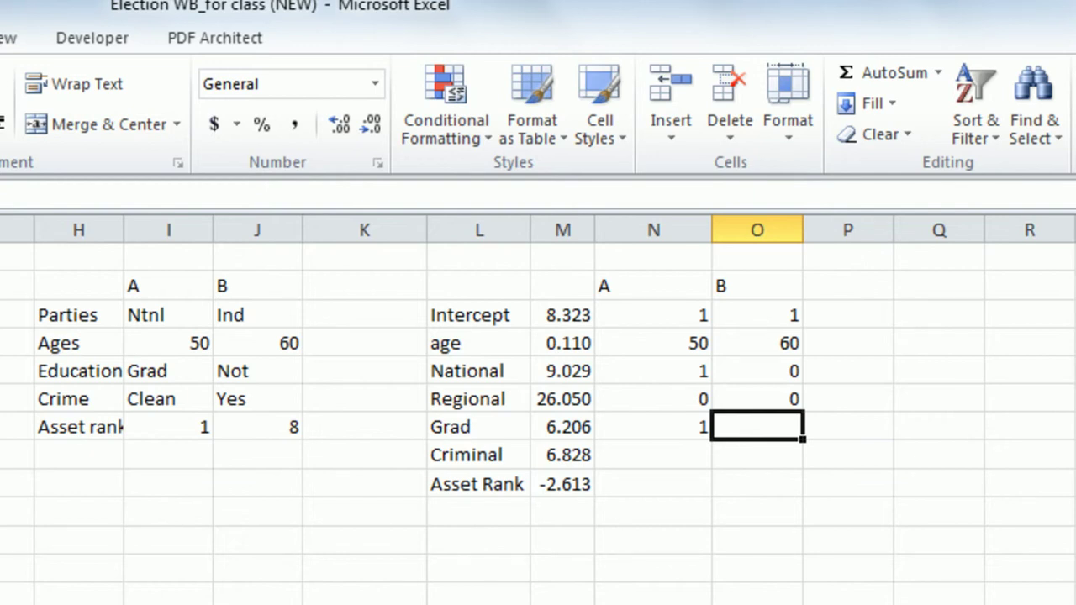
text(0)
Enter 0 for A and 1 for B in the Criminal row, and 1 and 8 in the Asset Rank row
click(641, 456)
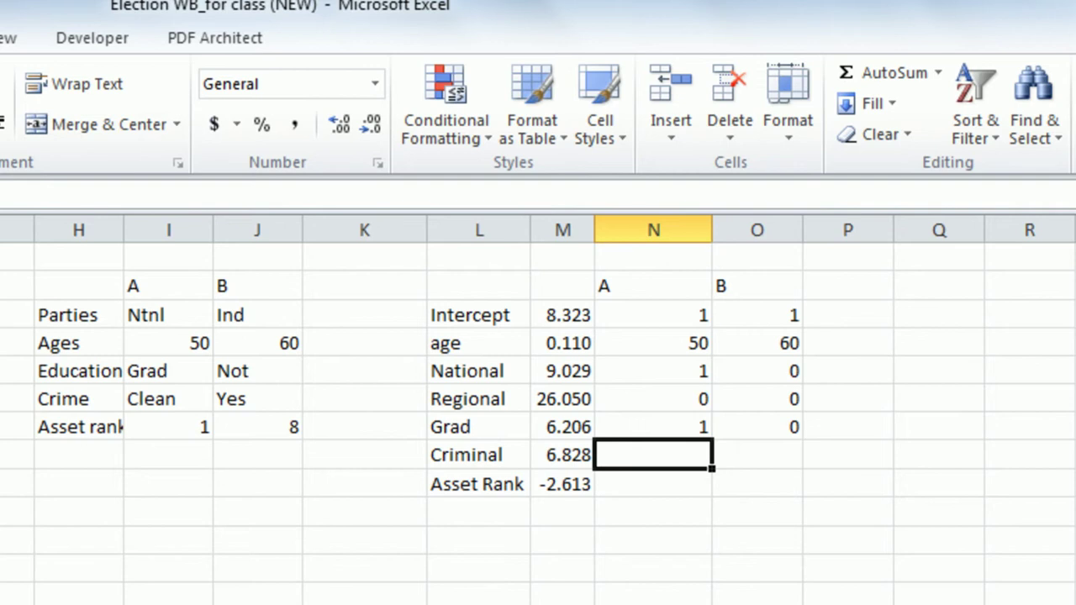
text(0)
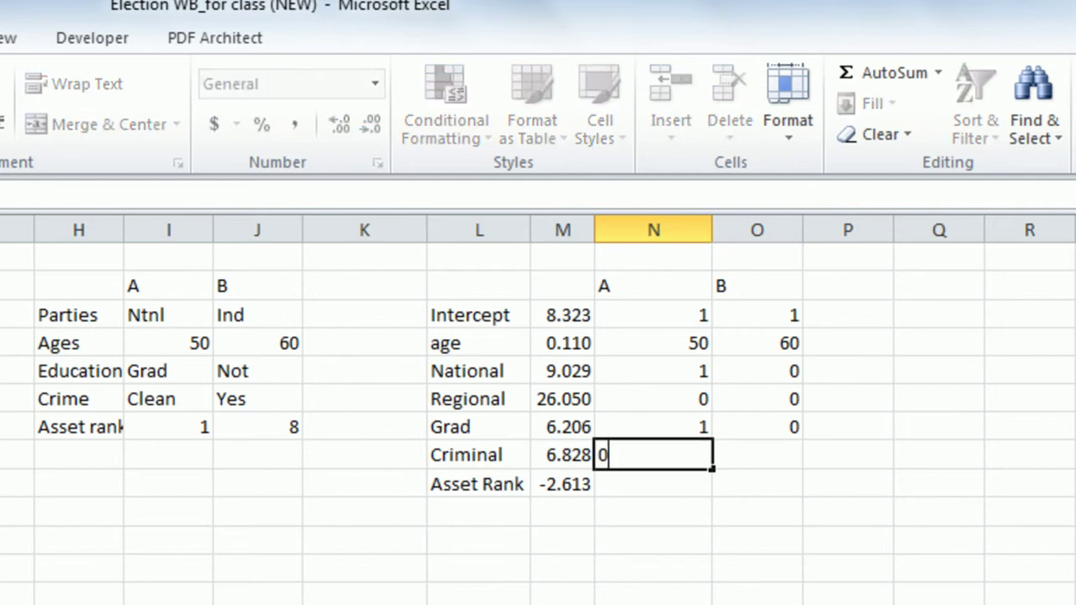
click(761, 454)
text(1)
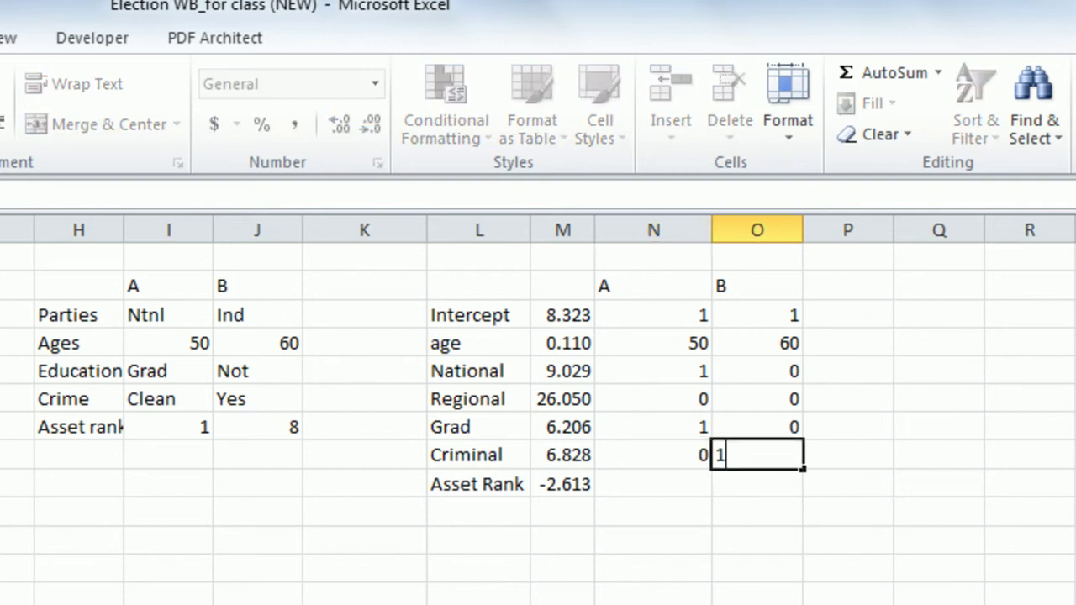
click(672, 484)
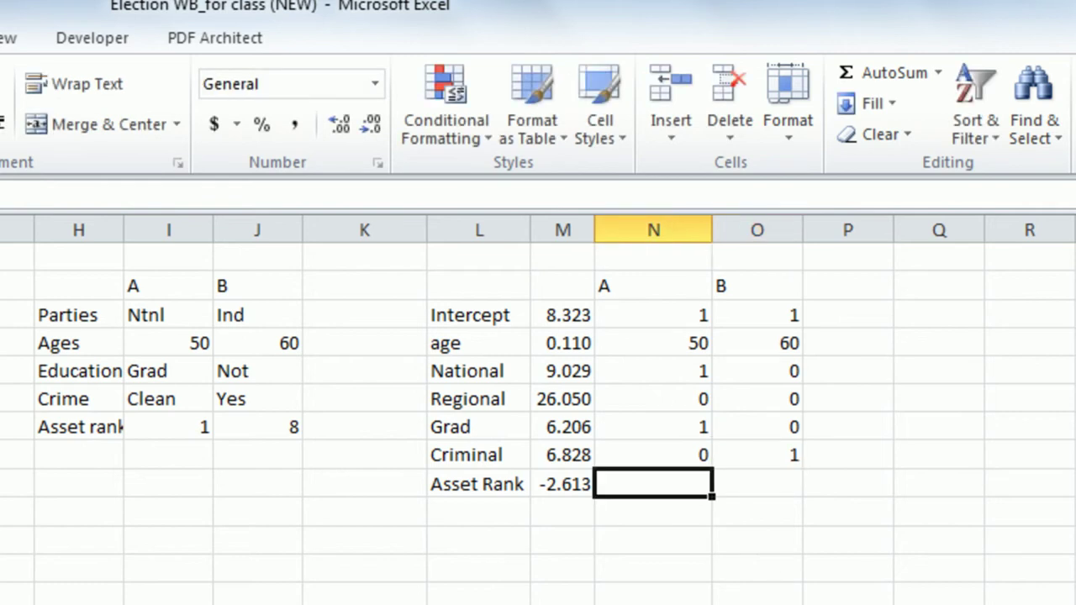
text(1)
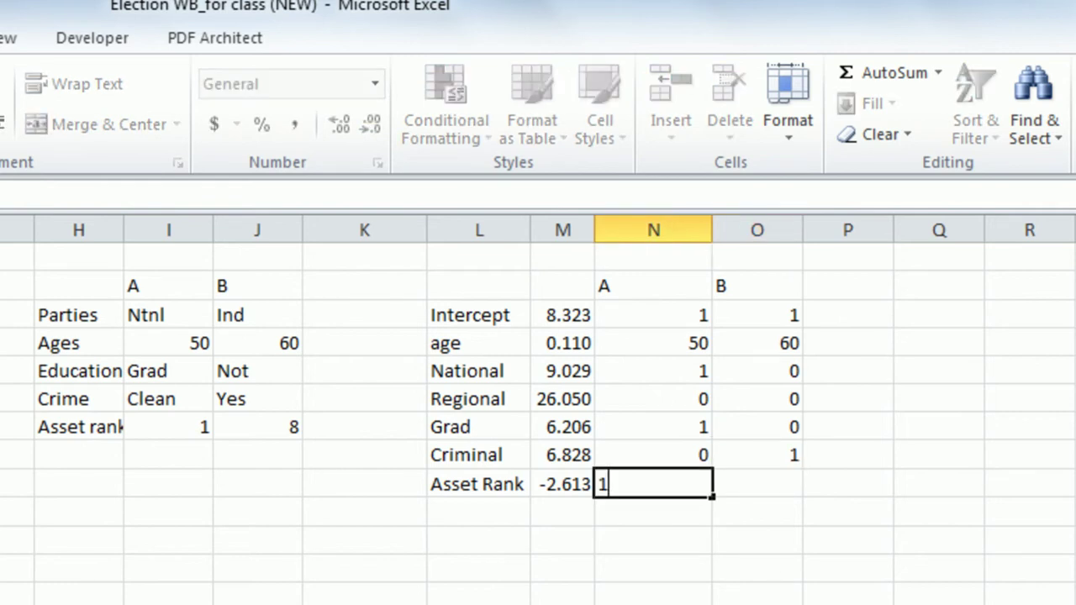
click(771, 488)
text(8)
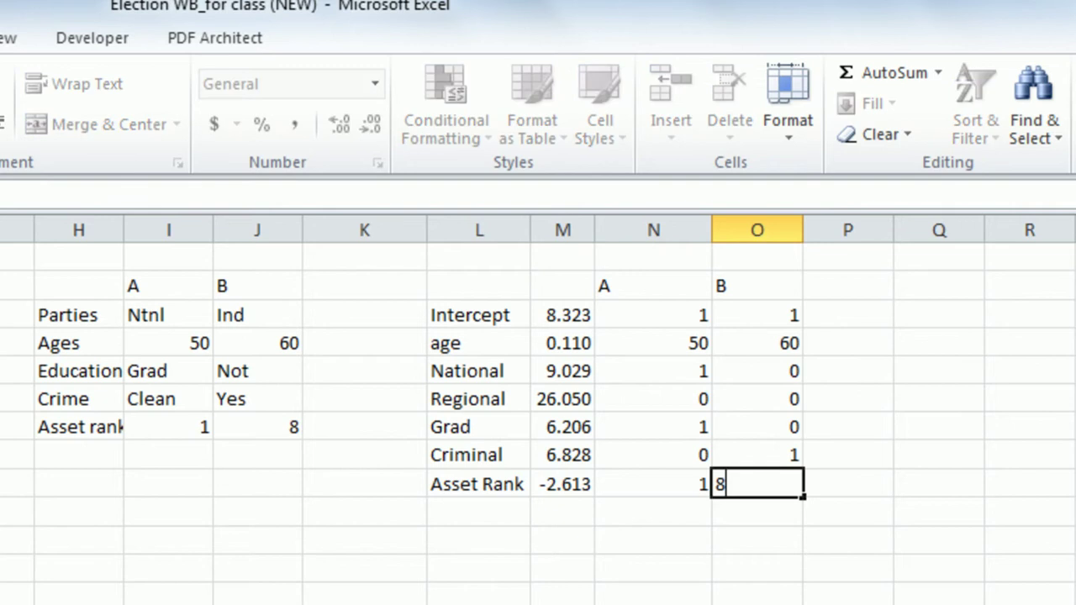
click(1032, 397)
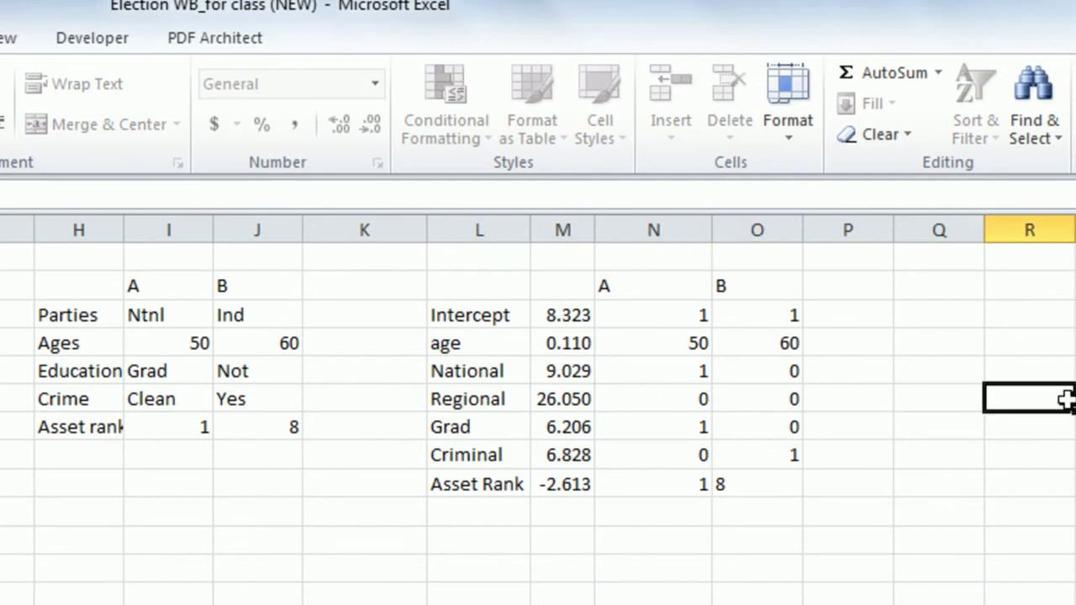
Add the heading "Vote share A" in cell P2
click(886, 313)
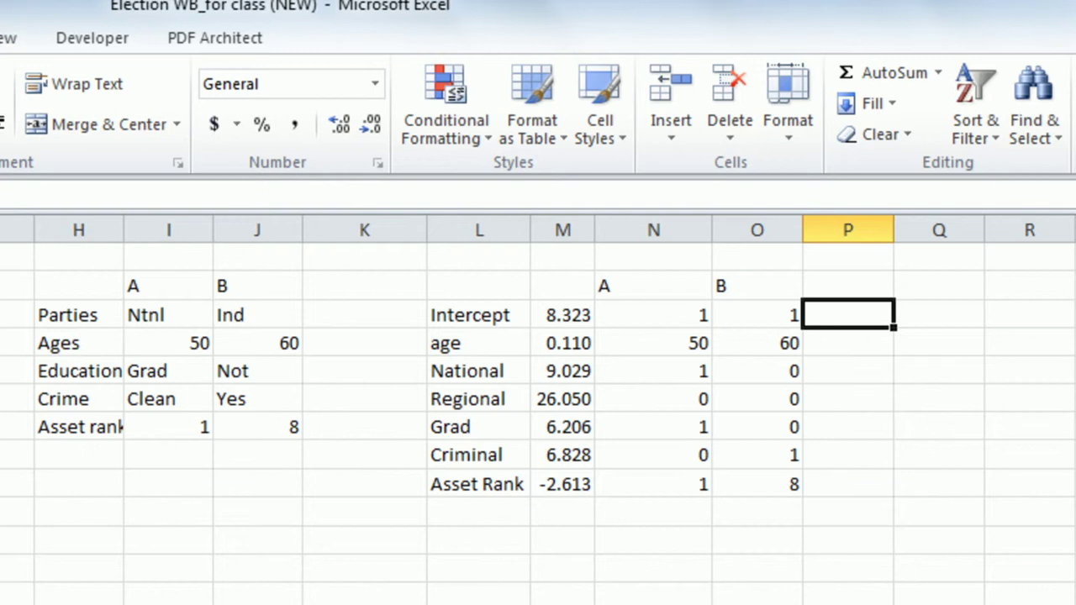
click(883, 284)
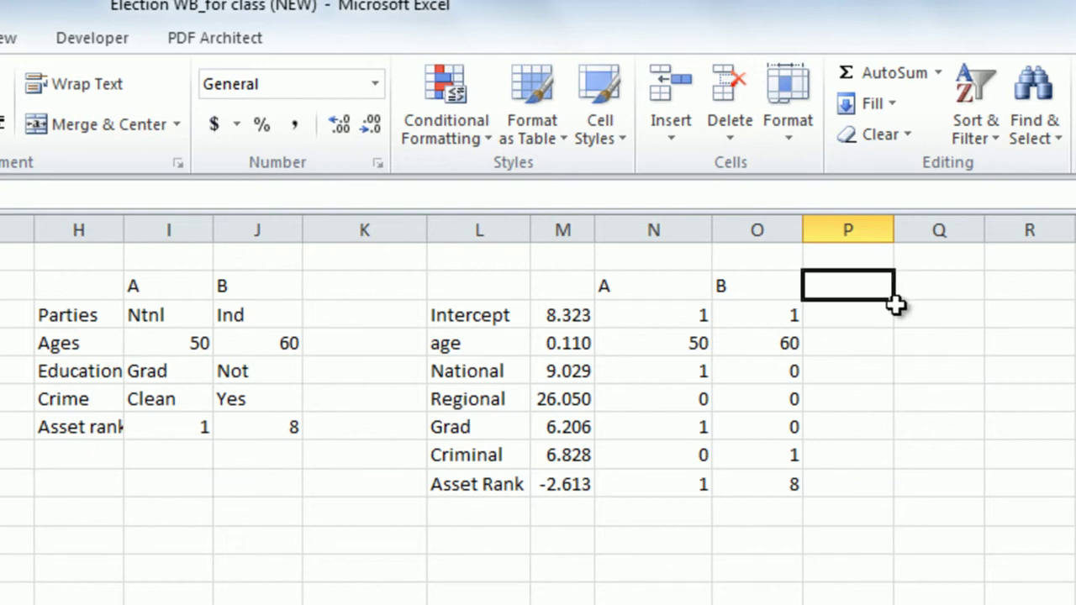
text(Vote)
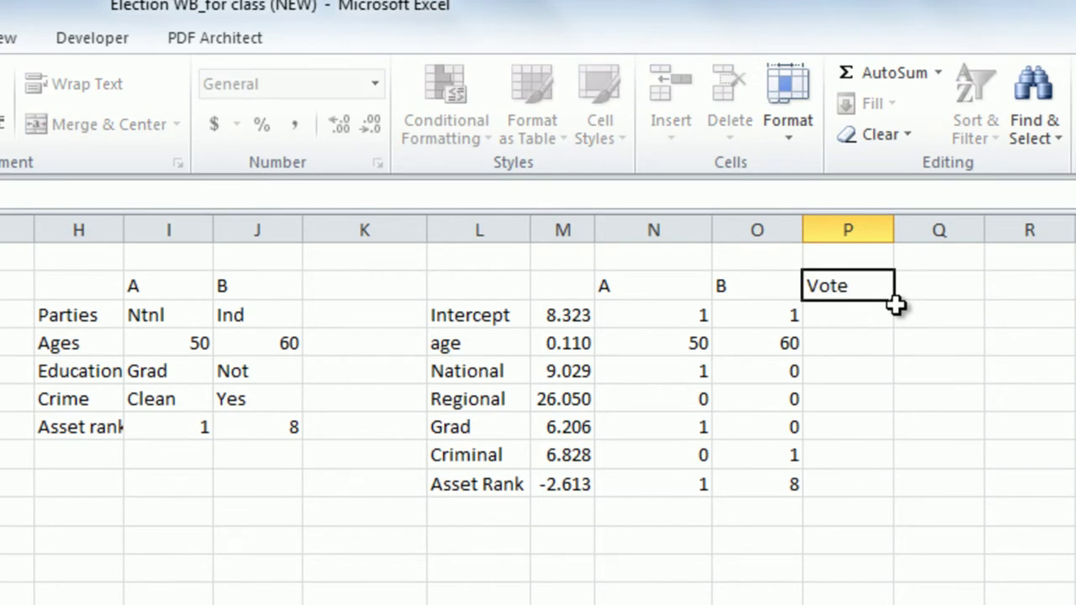
text( share A)
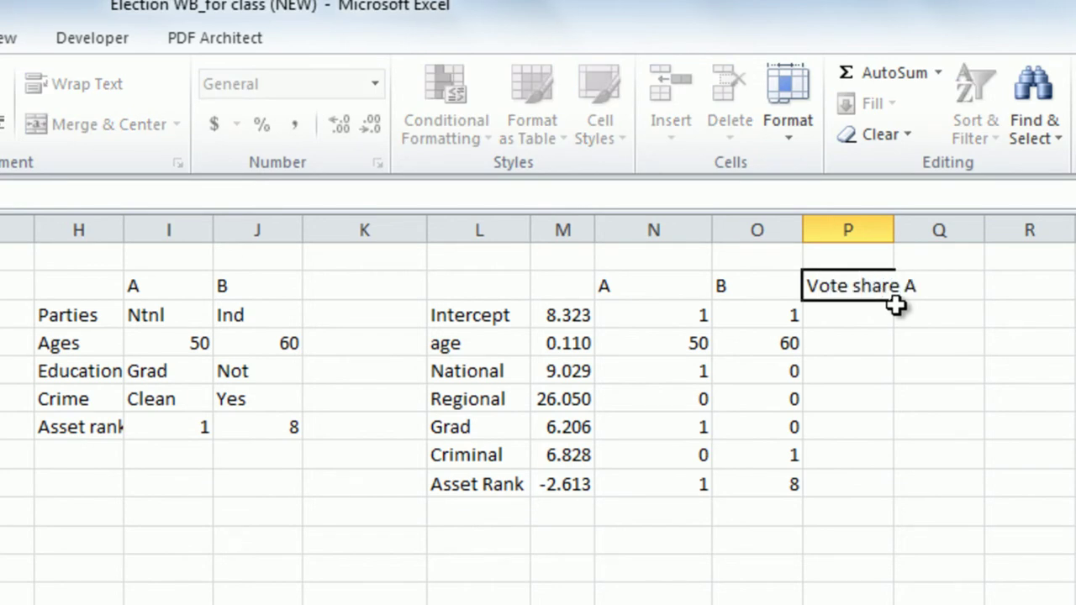
click(985, 374)
Copy the P2 heading into Q2 and change the copy to "Vote share B"
click(862, 286)
drag(893, 298, 940, 290)
click(940, 290)
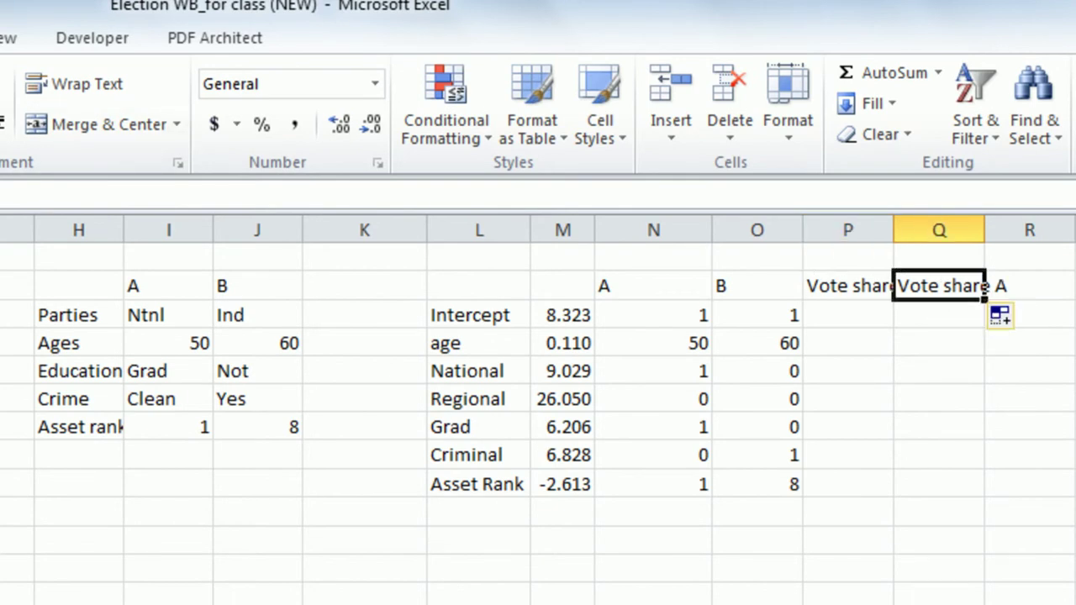
key(F2)
key(BackSpace)
text(B)
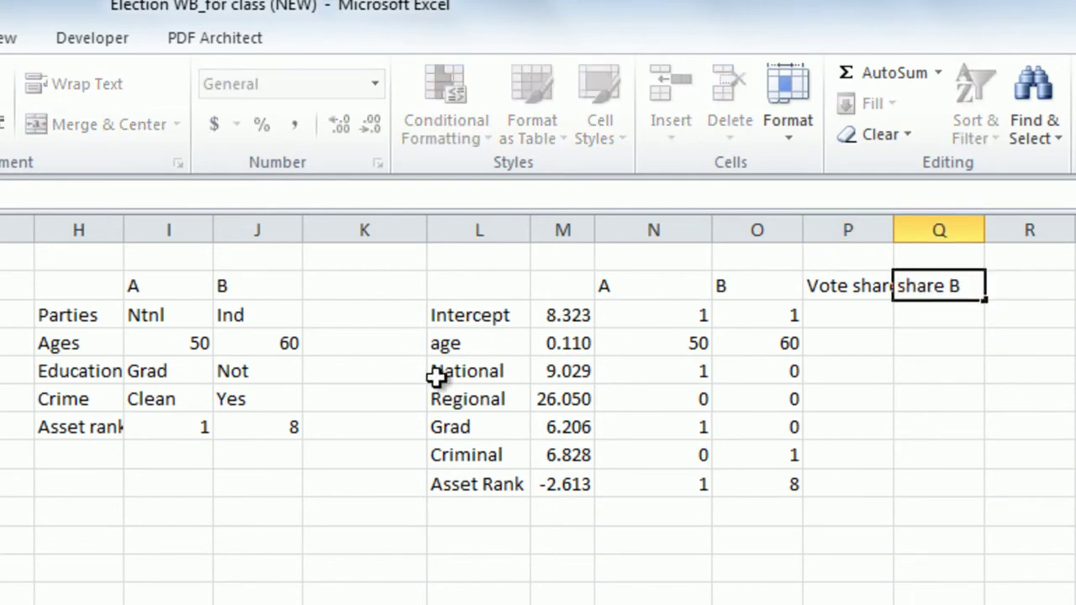
click(972, 483)
Calculate A's vote share contributions with =M3*N3 in P3 and fill the formula down to P9
click(870, 323)
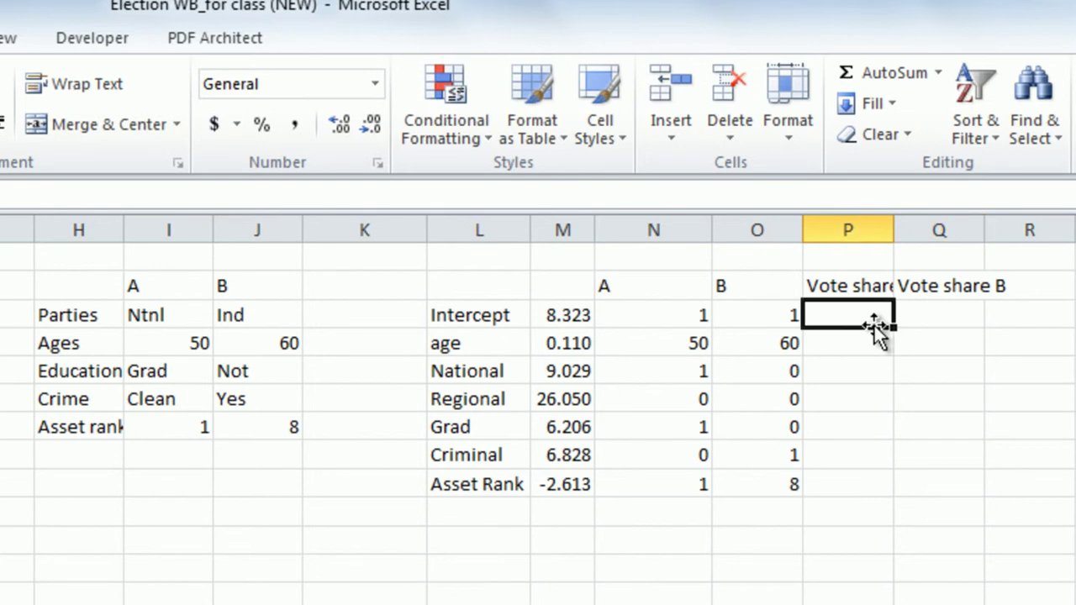
text(=)
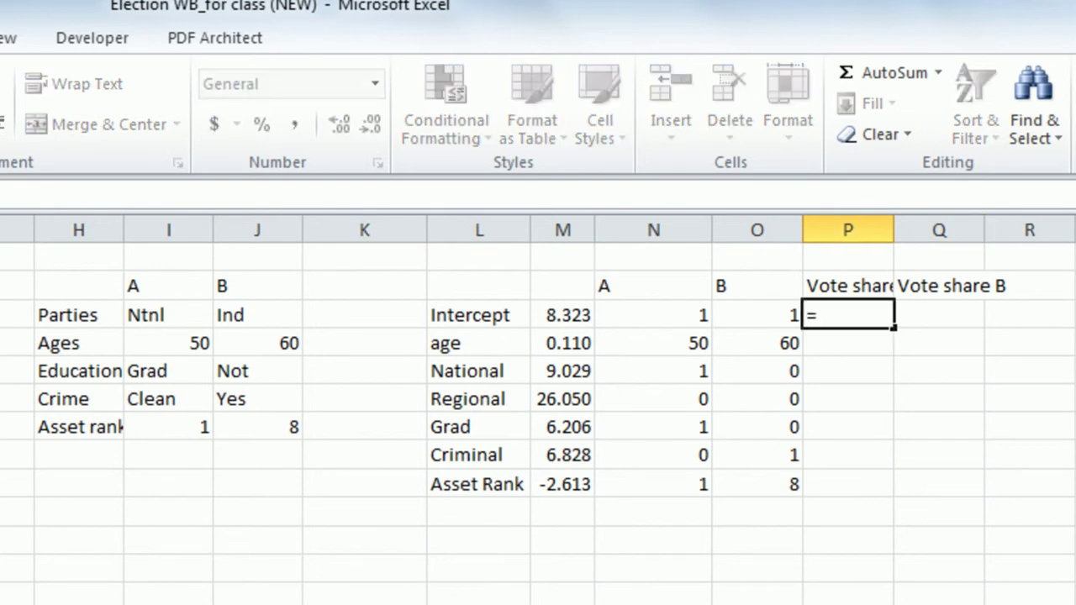
click(558, 316)
text(*)
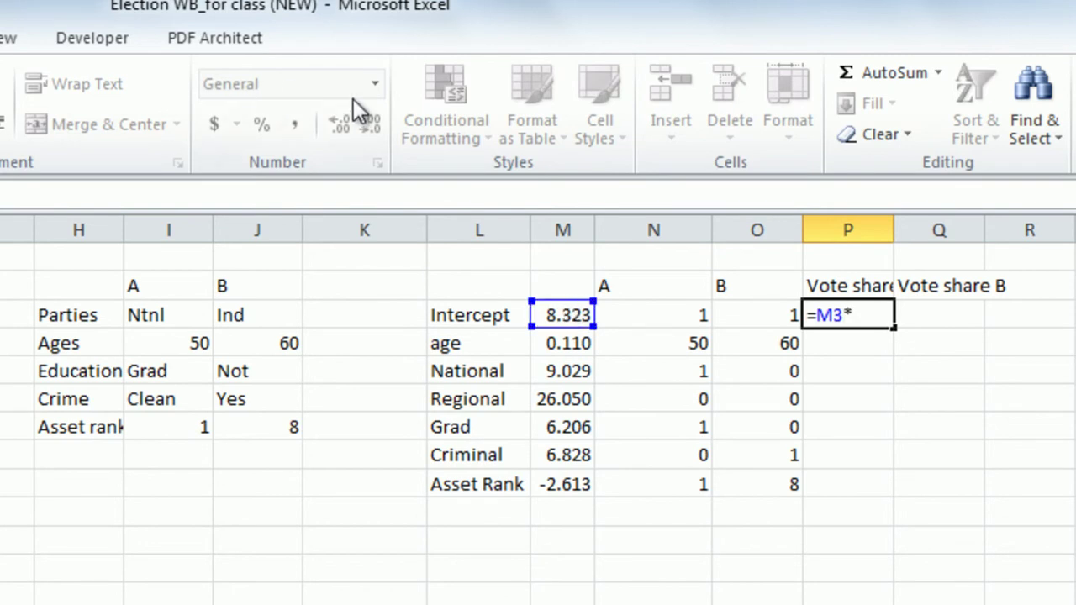
click(667, 315)
key(Return)
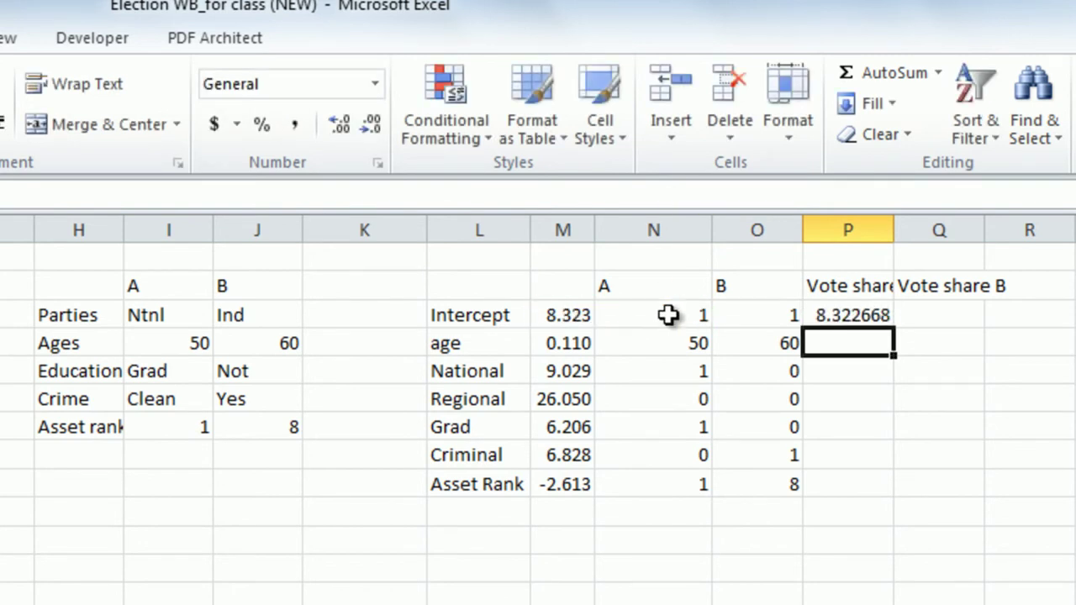
click(830, 317)
drag(892, 329, 883, 500)
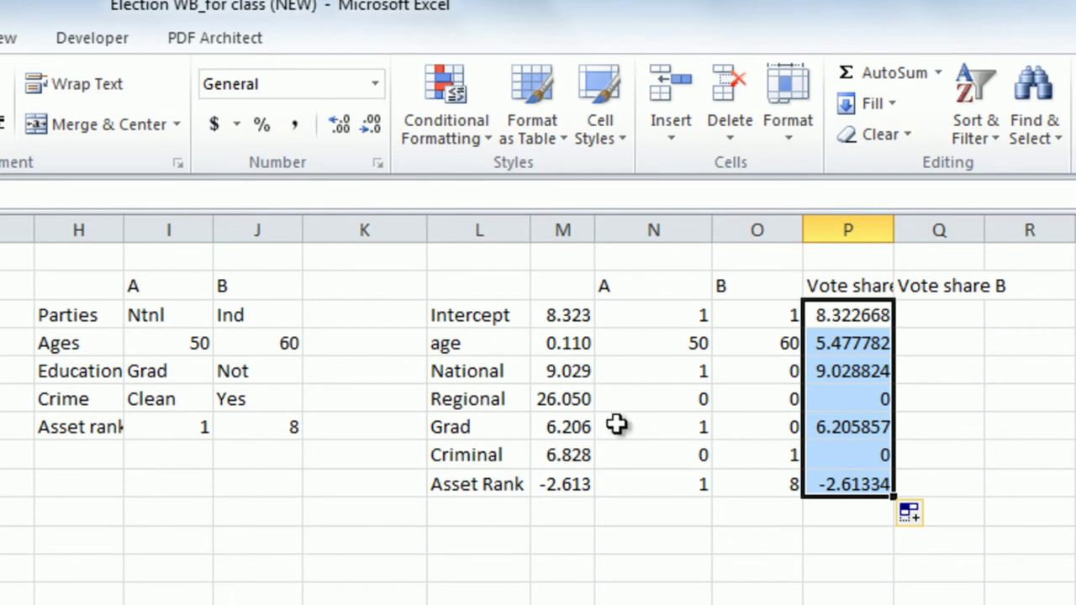
Calculate B's vote share contributions with =M3*O3 in Q3 and fill the formula down to Q9
click(979, 311)
text(=)
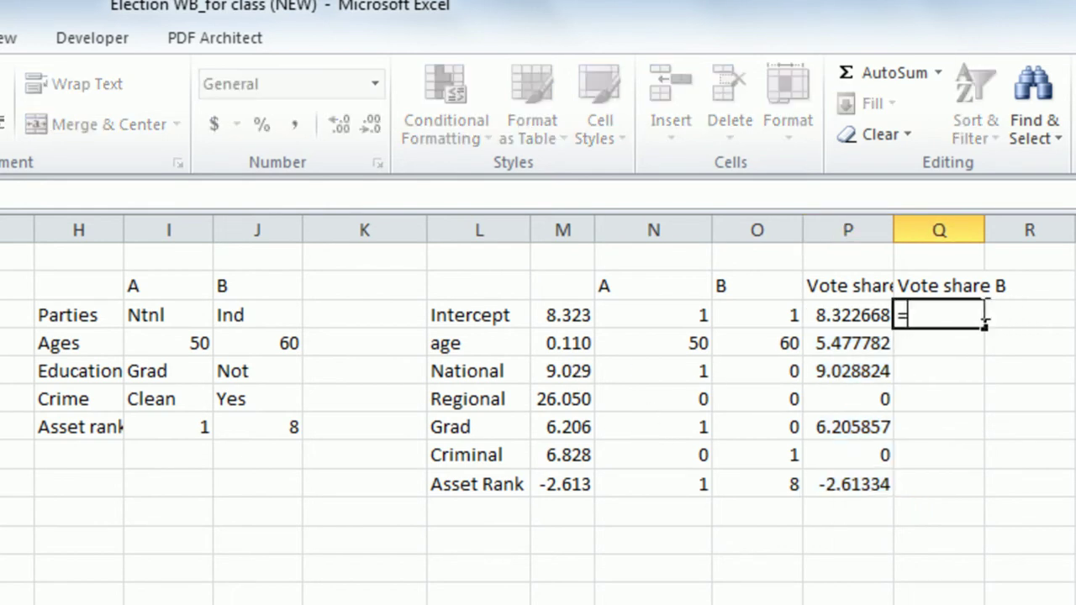
click(569, 315)
text(*)
click(781, 317)
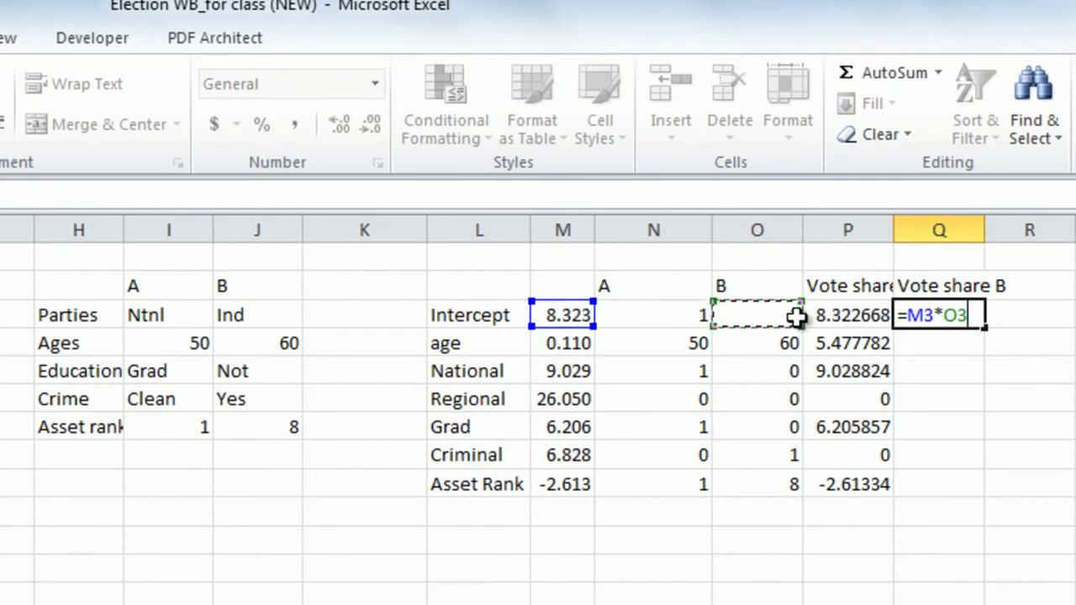
key(Return)
click(975, 316)
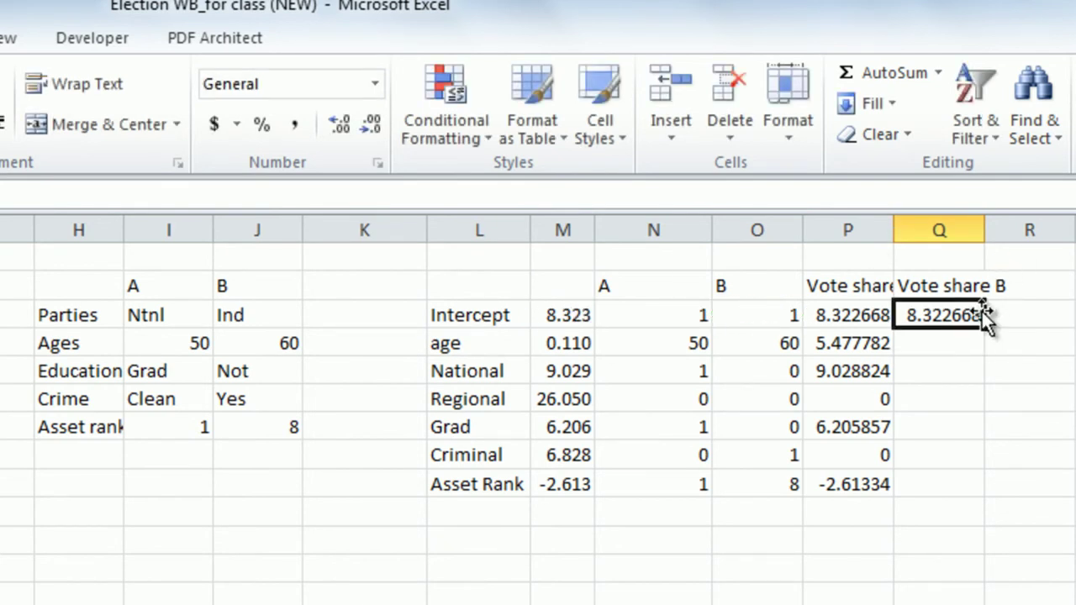
drag(984, 328, 979, 498)
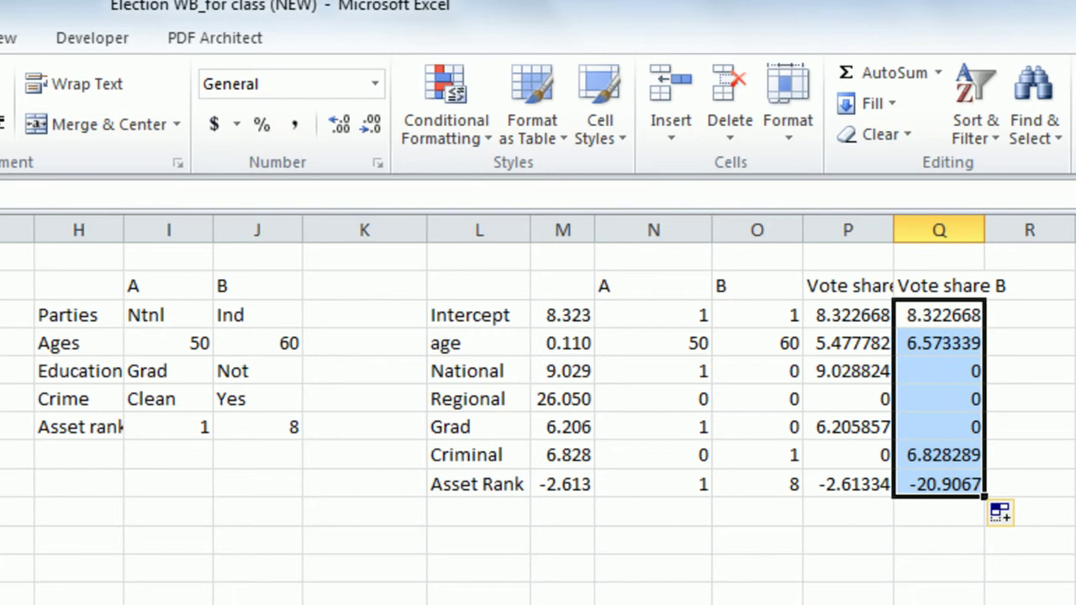
Enter =sumr(P3:P9) in P11 to total A's vote share contributions
click(884, 544)
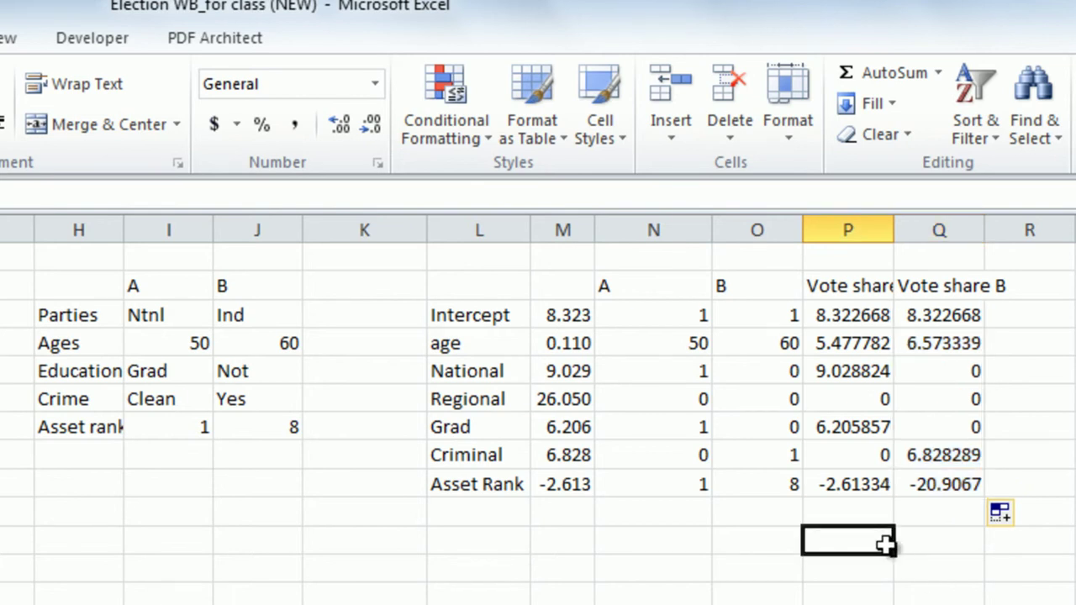
text(=sumr)
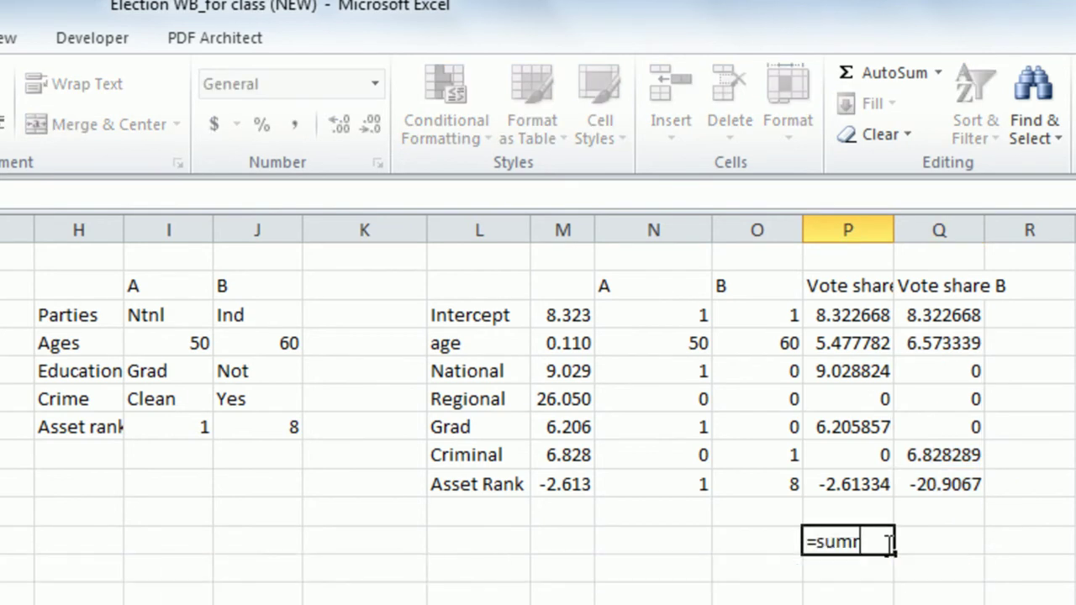
text(()
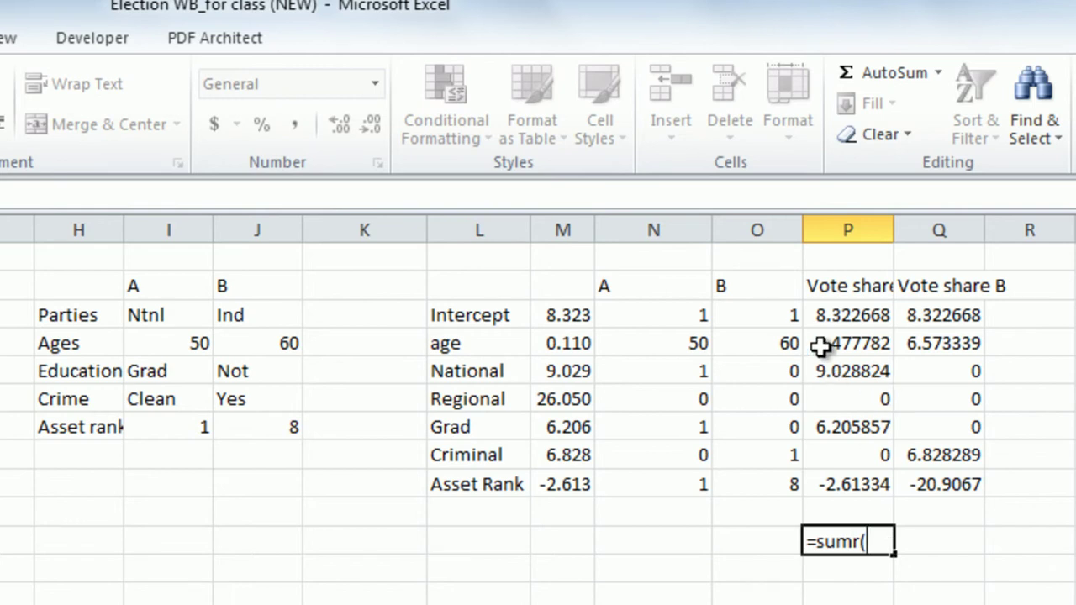
drag(838, 316, 850, 484)
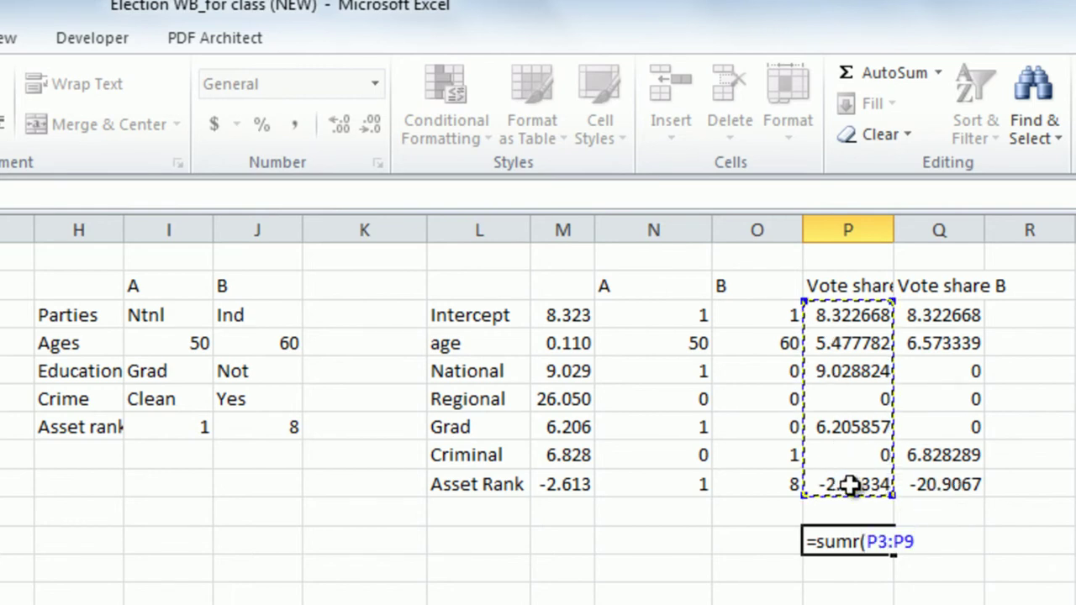
key(Return)
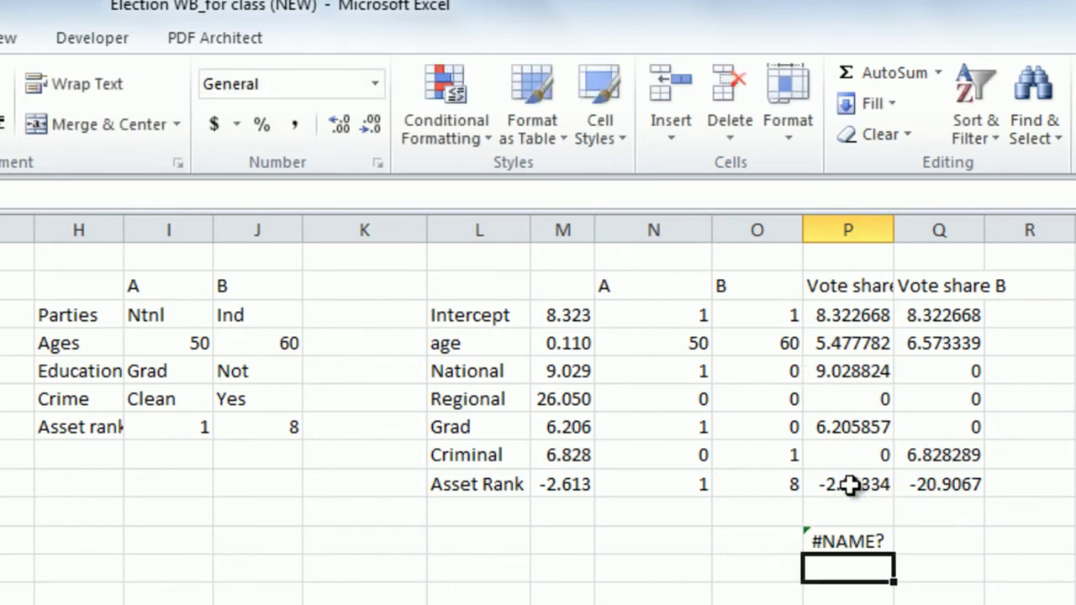
Correct the function name in P11 to SUM and fill the formula across to Q11 for candidate B
click(850, 543)
click(131, 148)
key(BackSpace)
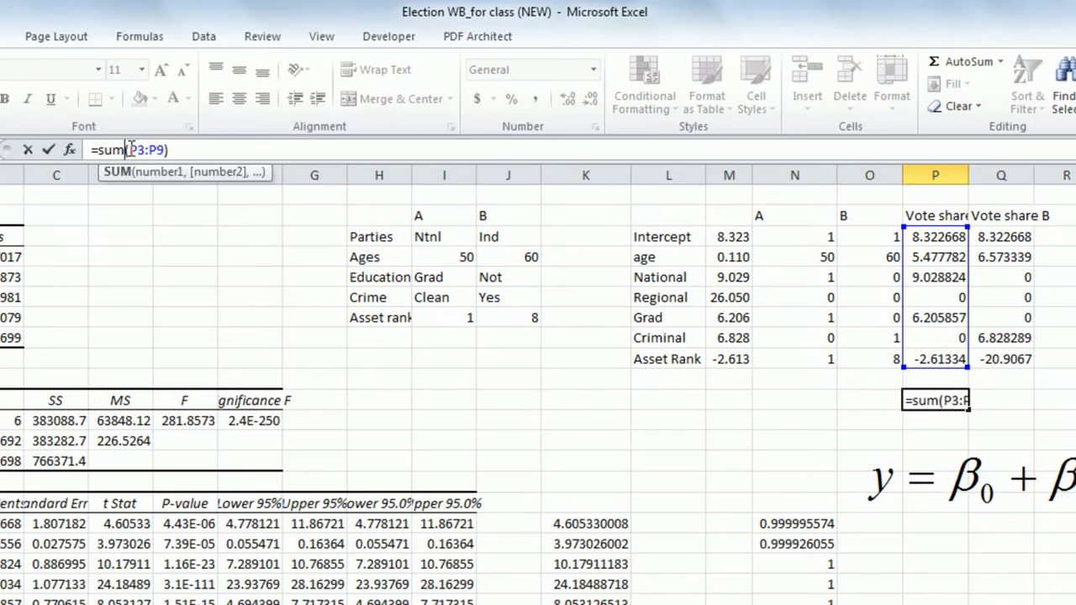
key(Return)
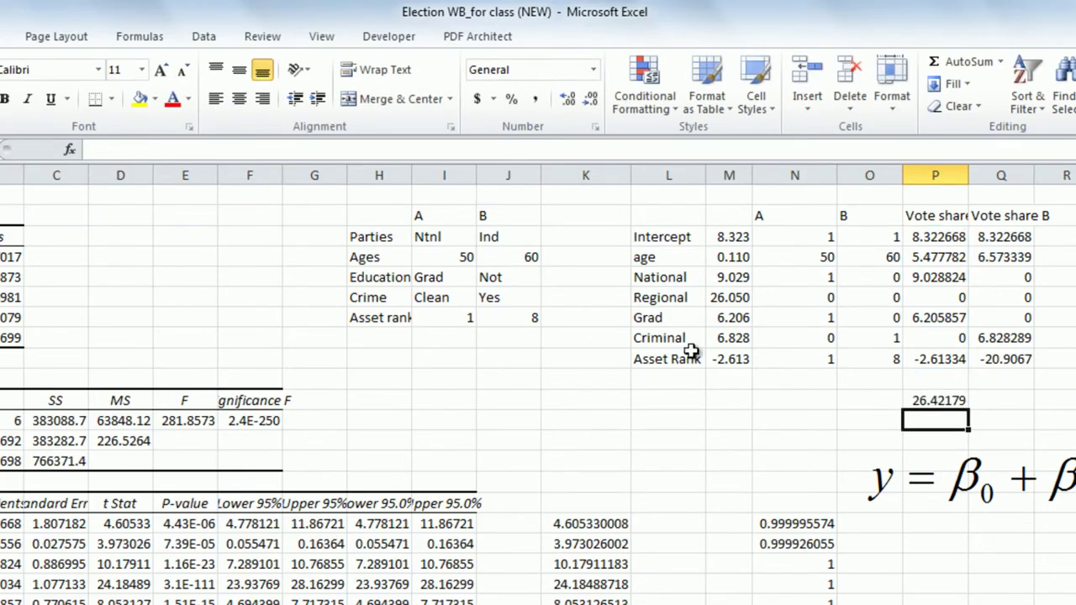
click(963, 398)
drag(968, 410, 1020, 406)
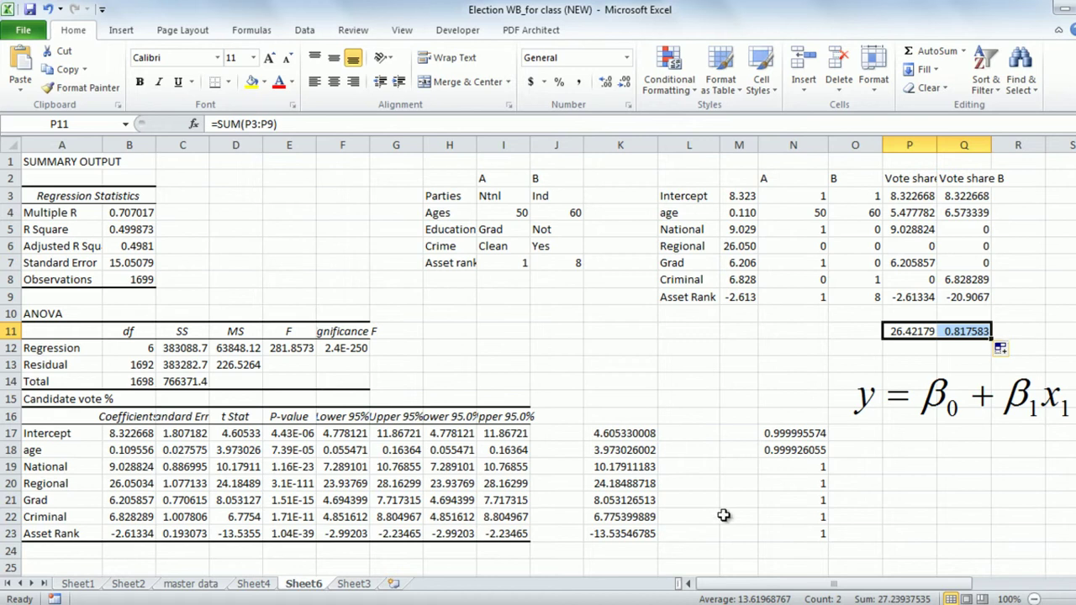
Inspect the Regional and National coefficients in B20 and B19 of the regression output
click(138, 486)
click(135, 466)
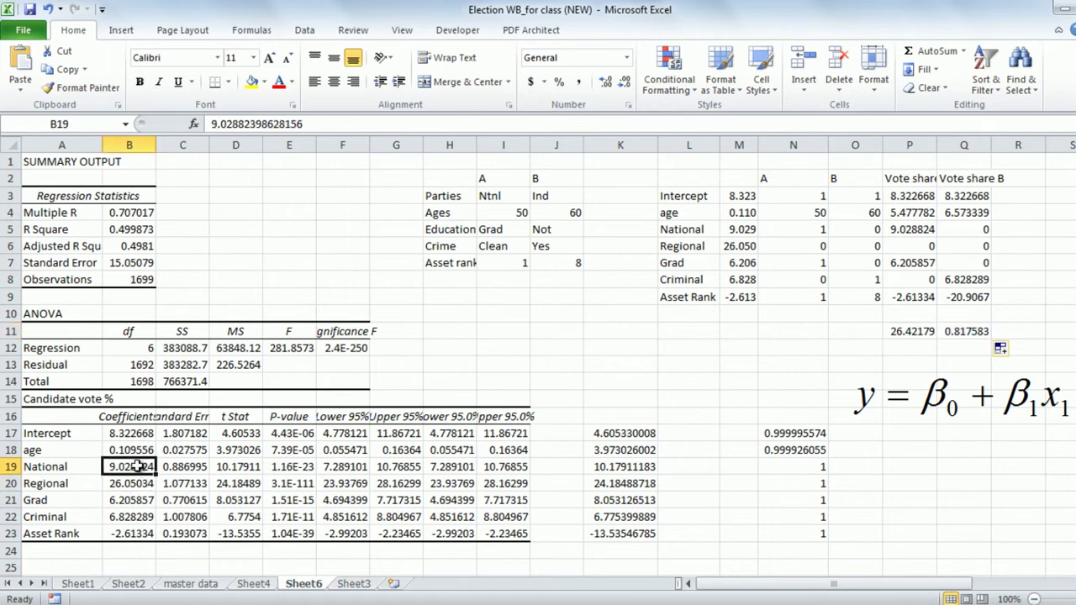